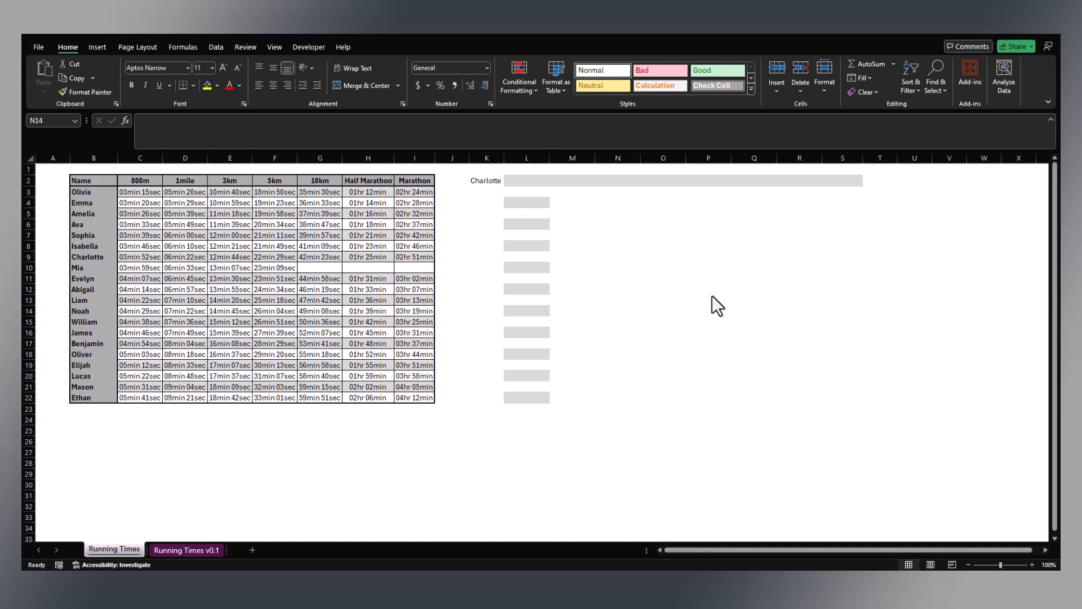
Enter =XLOOKUP(K2,B3:B22,C3:C22) in L2 to return the 800m time for the runner named in K2
click(526, 180)
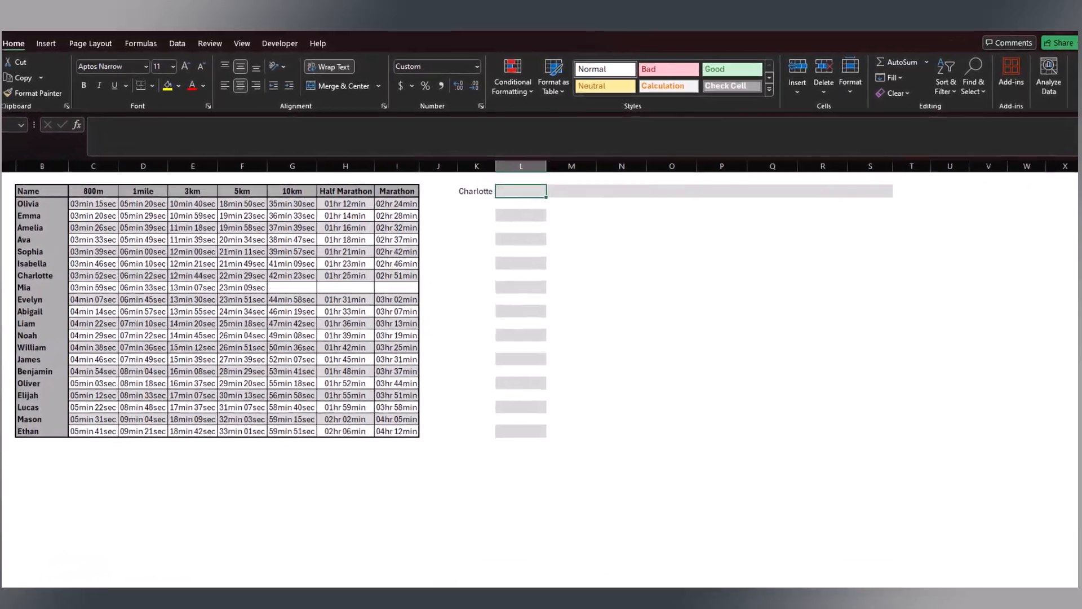
text(=)
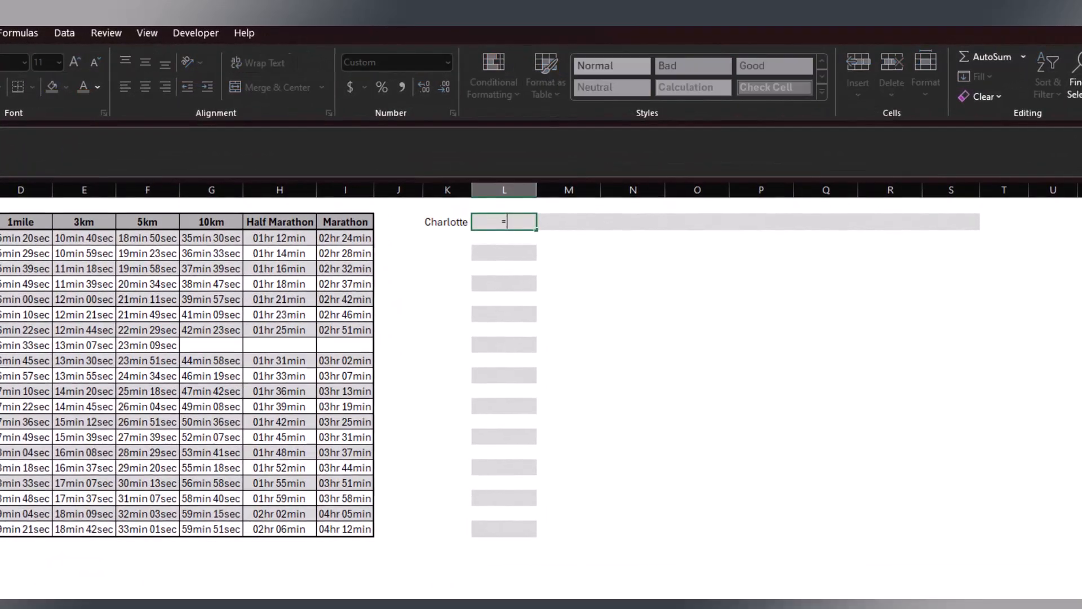
text(Xlookup()
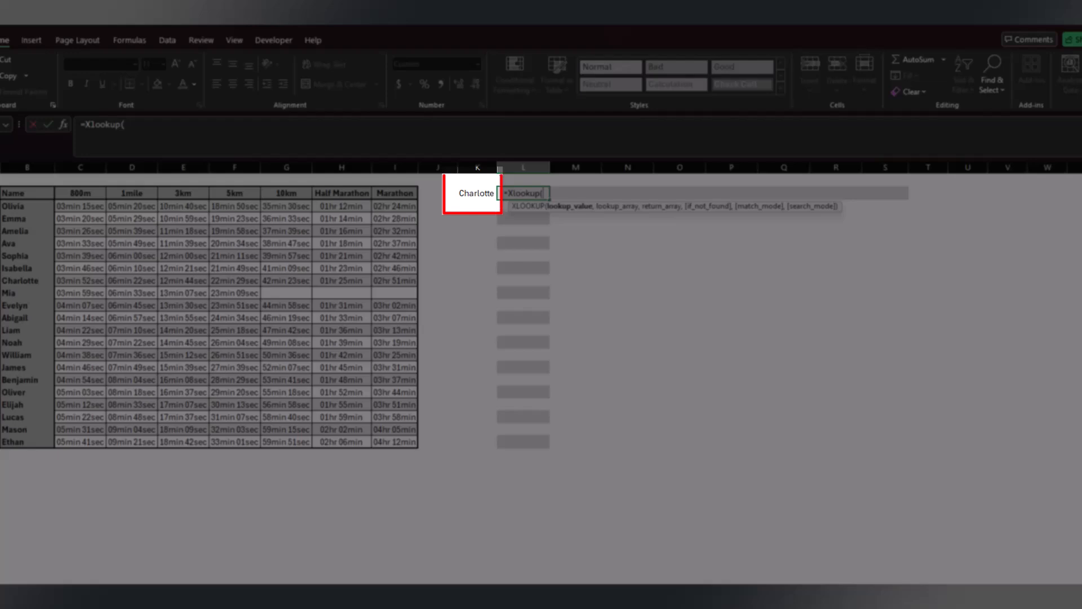
click(477, 192)
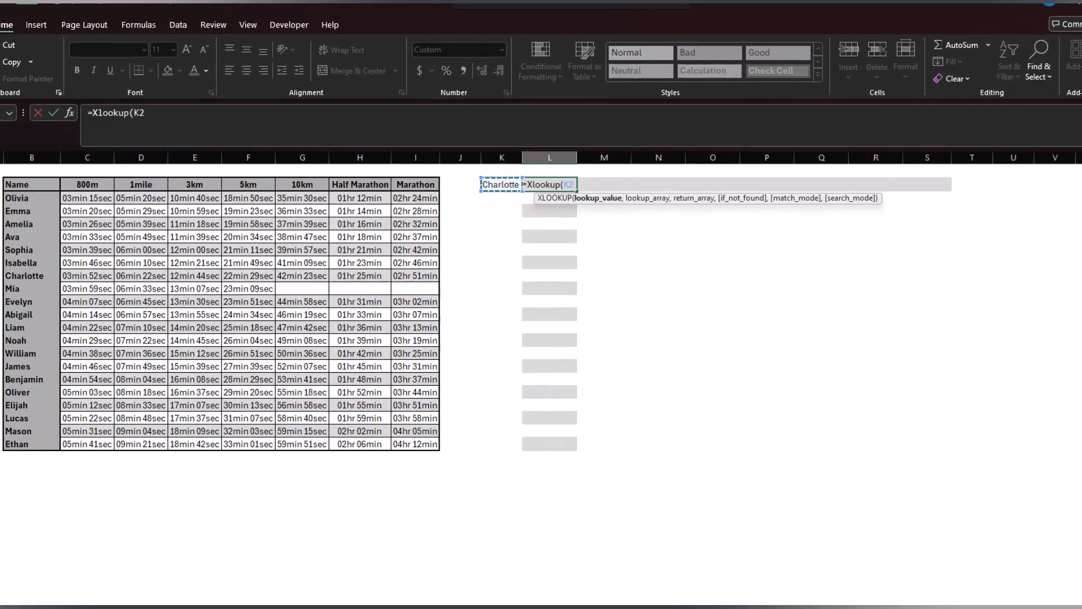
text(,)
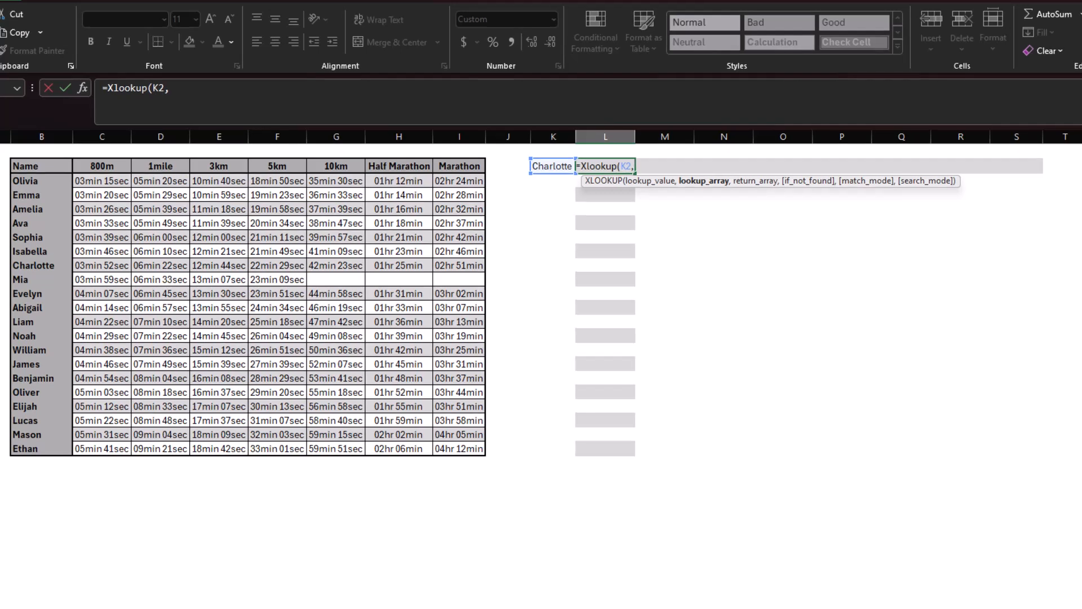
click(41, 180)
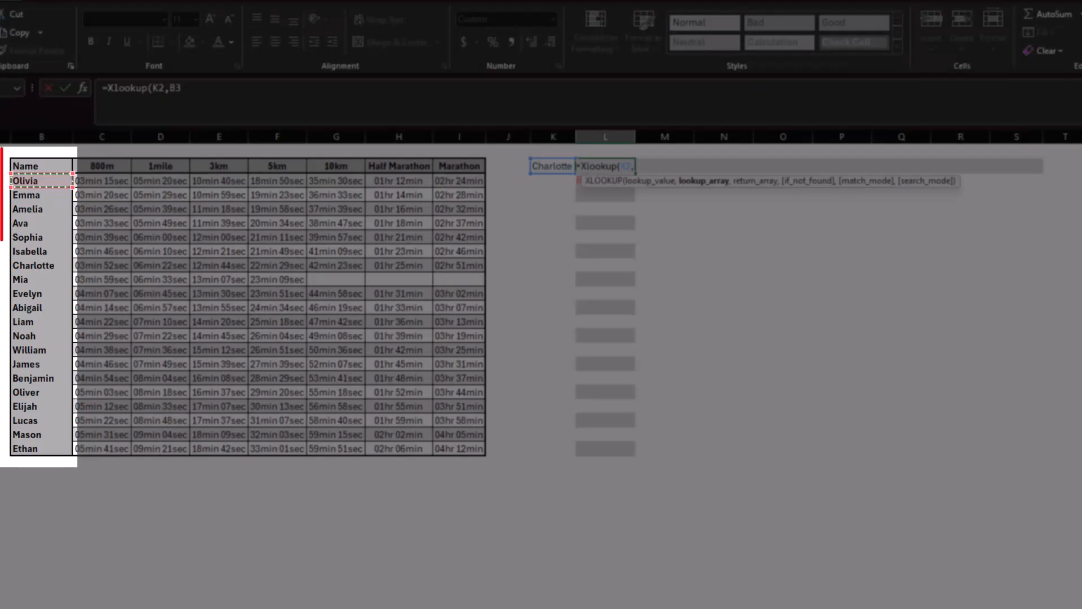
drag(41, 180, 42, 448)
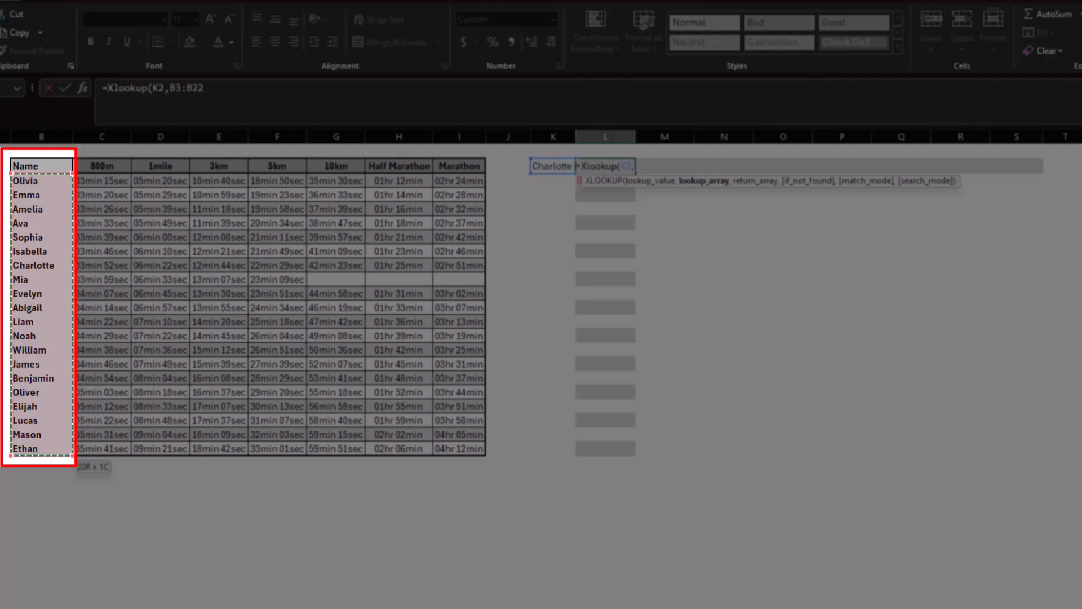
text(,)
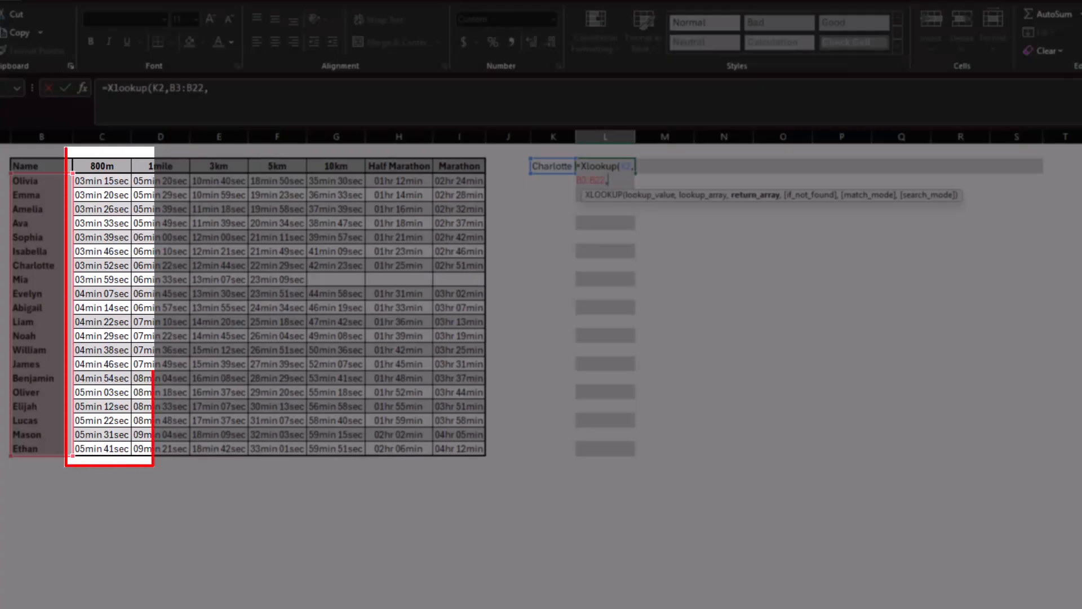
click(101, 180)
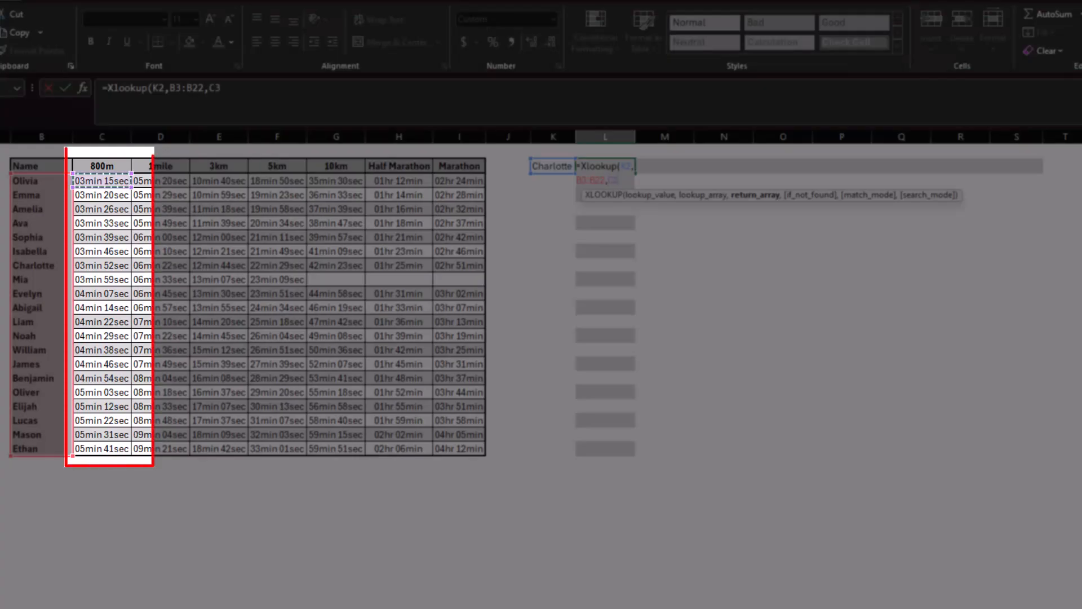
drag(101, 181, 112, 449)
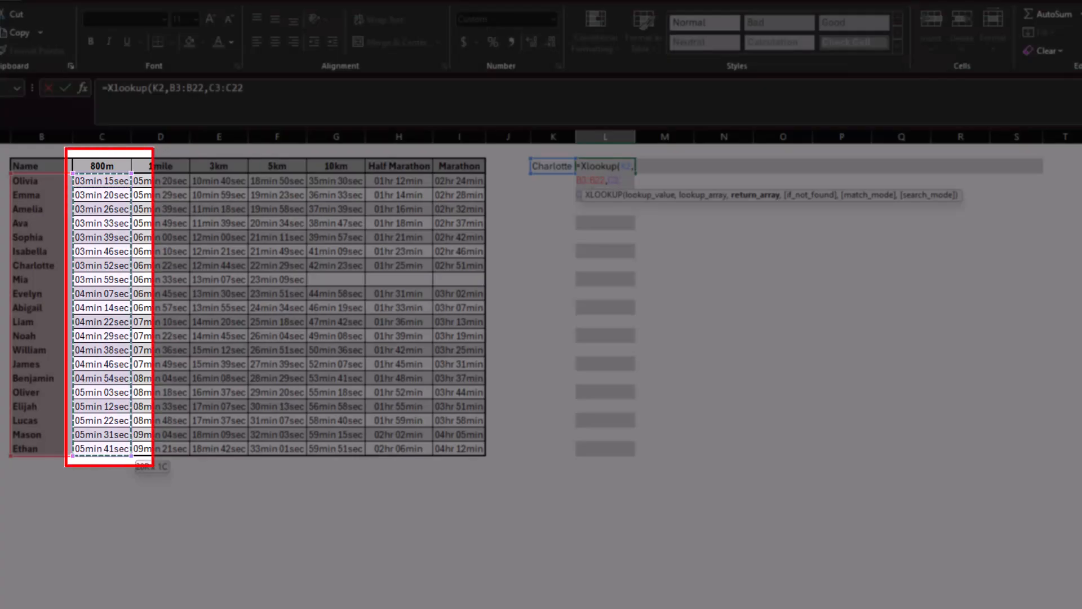
click(243, 88)
text())
key(Return)
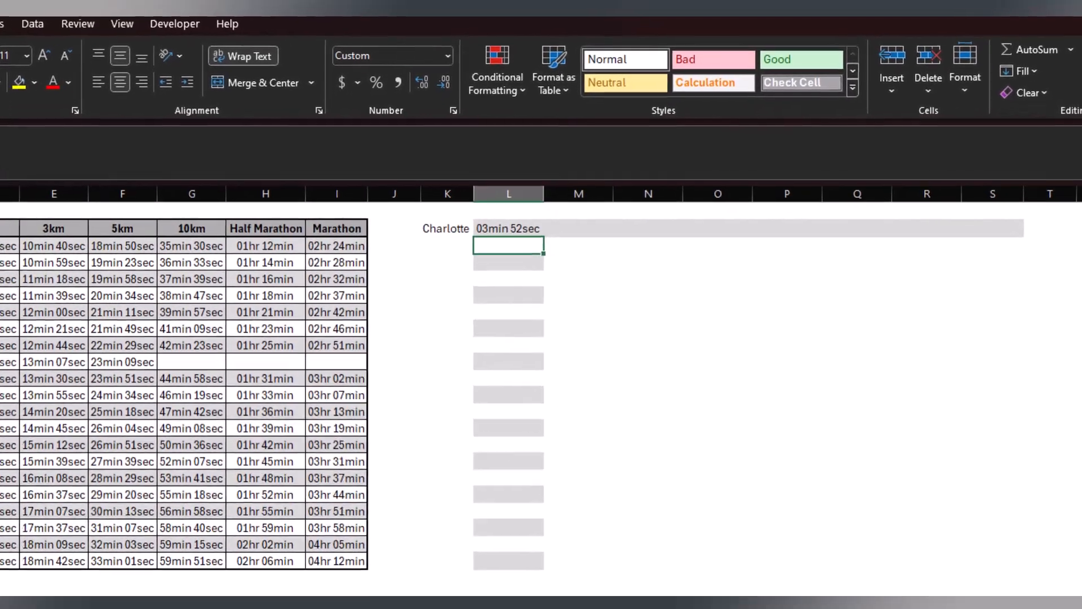
Change the runner selected in K2 to the name listed in B8
click(521, 220)
click(461, 220)
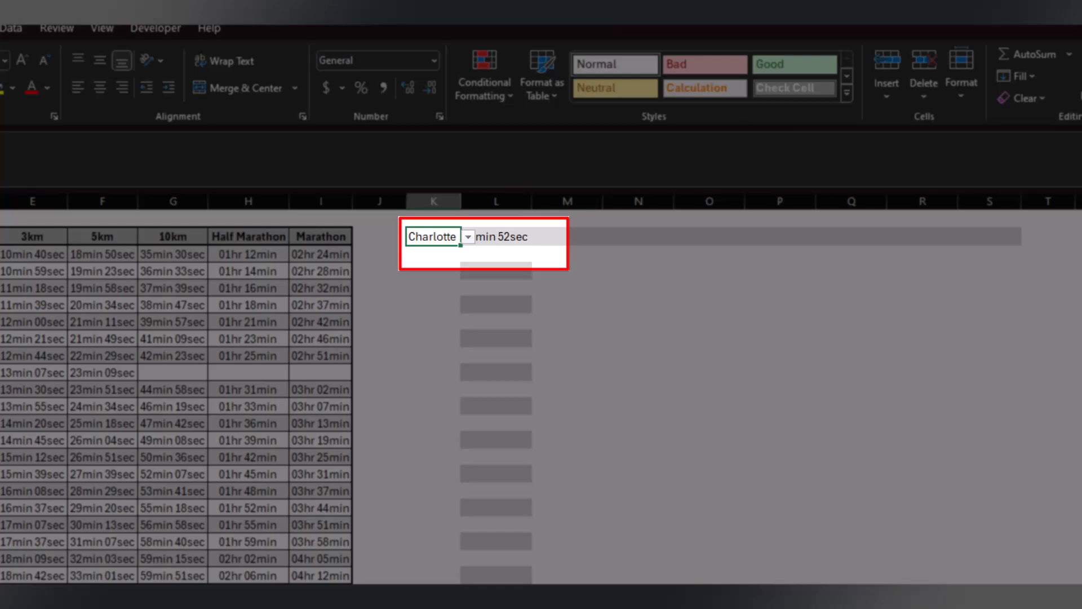
click(467, 236)
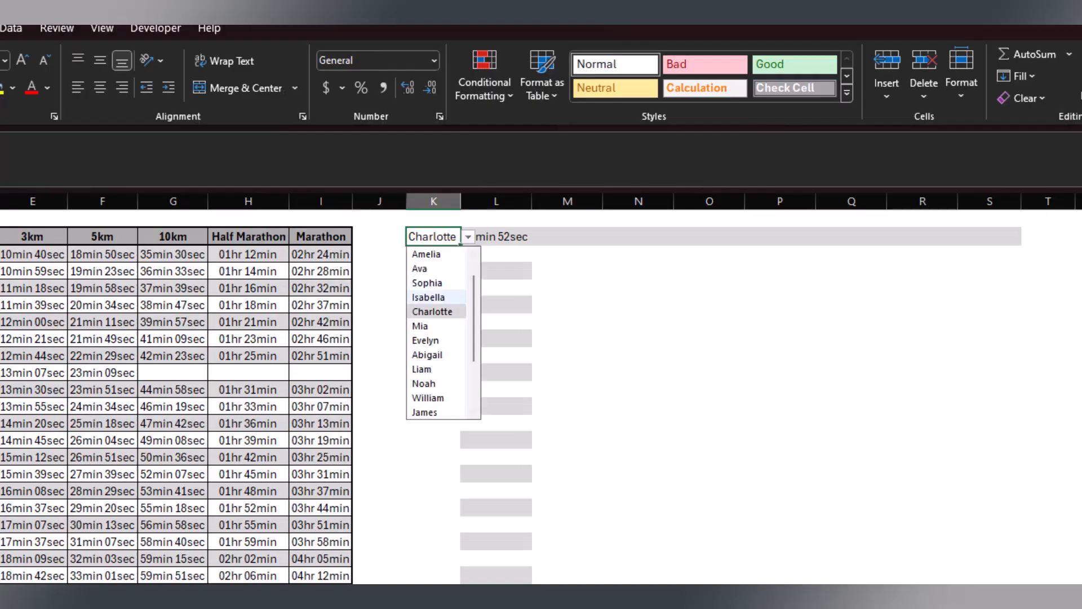
click(428, 297)
click(433, 339)
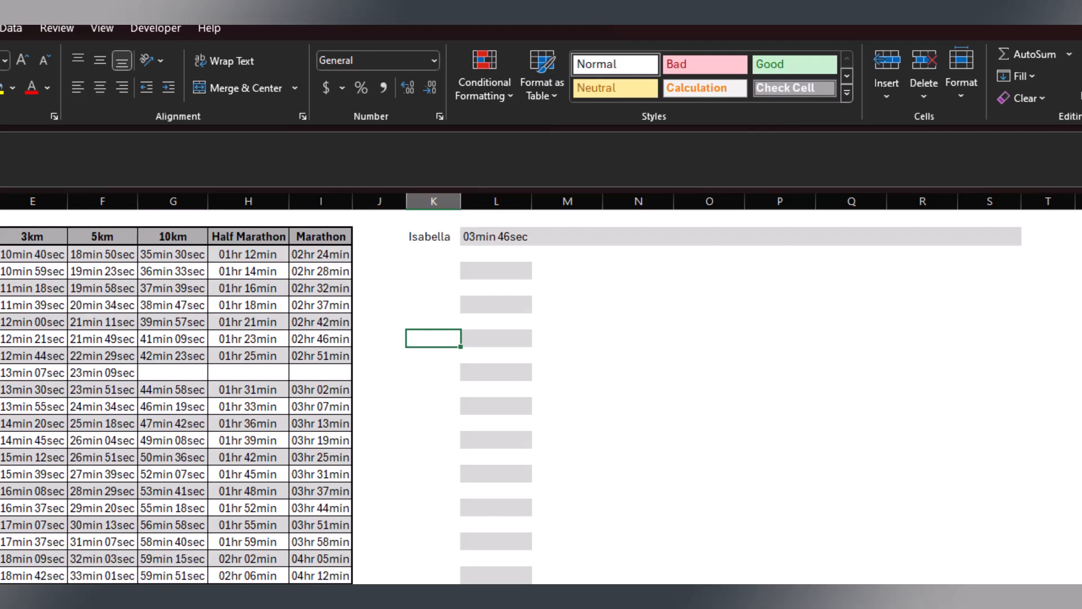
Replace the formula in L2 with =XLOOKUP(K2,B3:B22,C3:I22) to return the runner's times for every distance
click(496, 236)
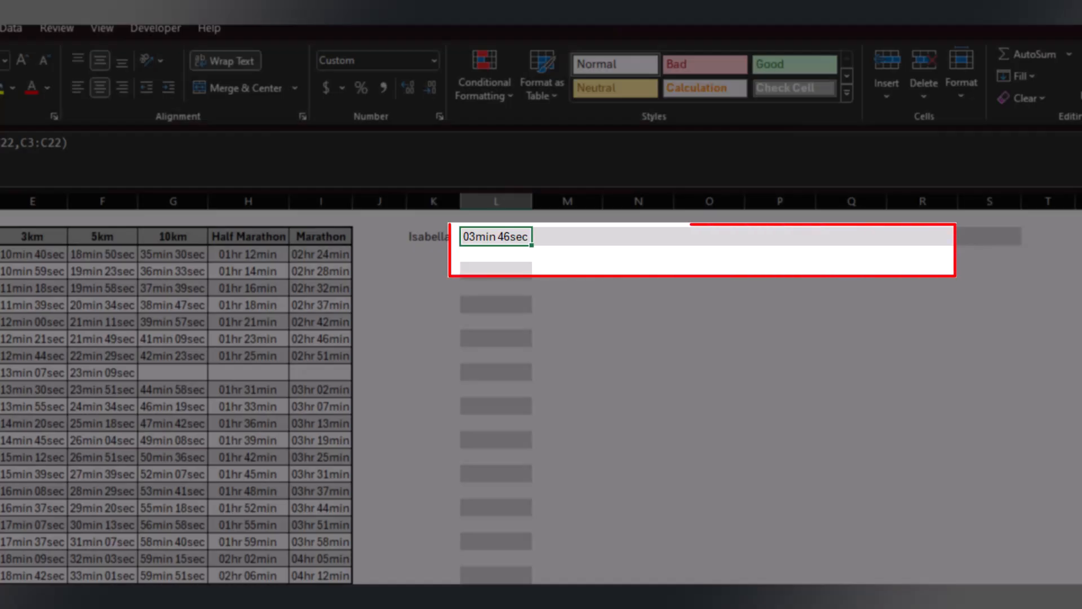
key(Delete)
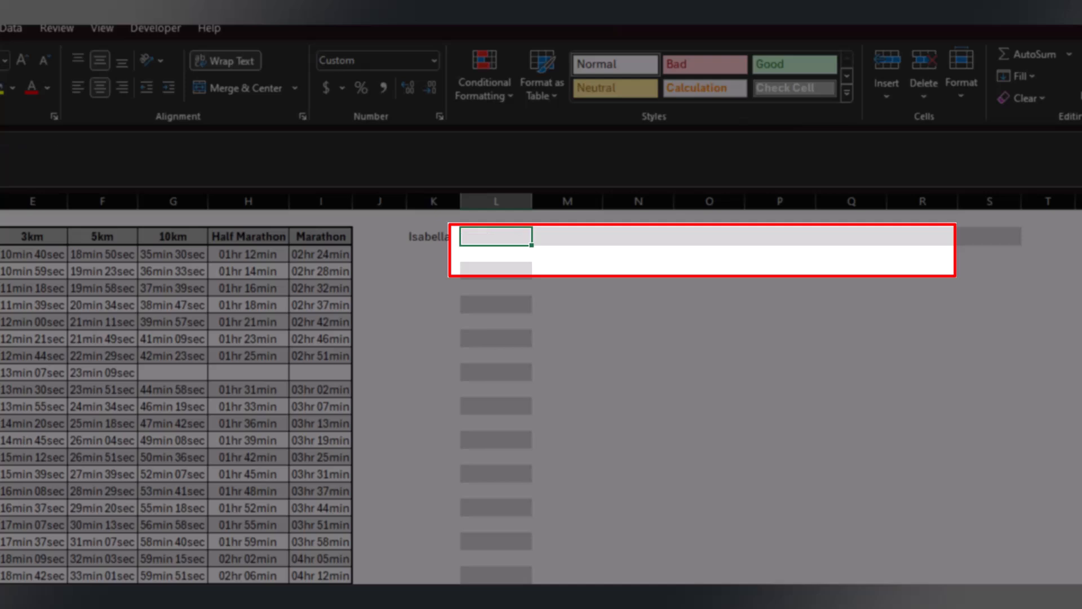
text(=Xl)
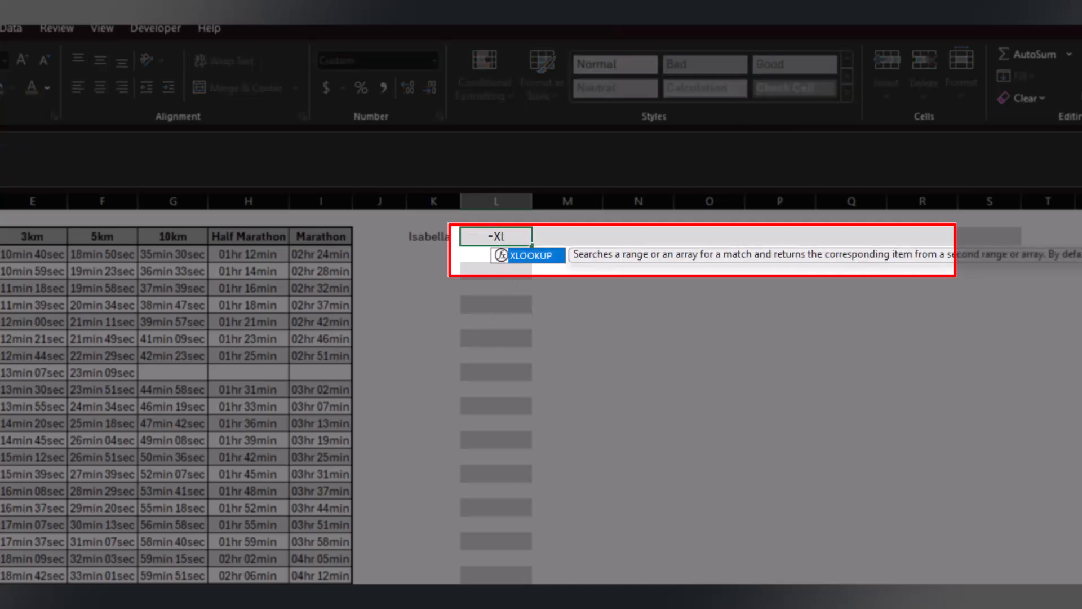
text(ookup)
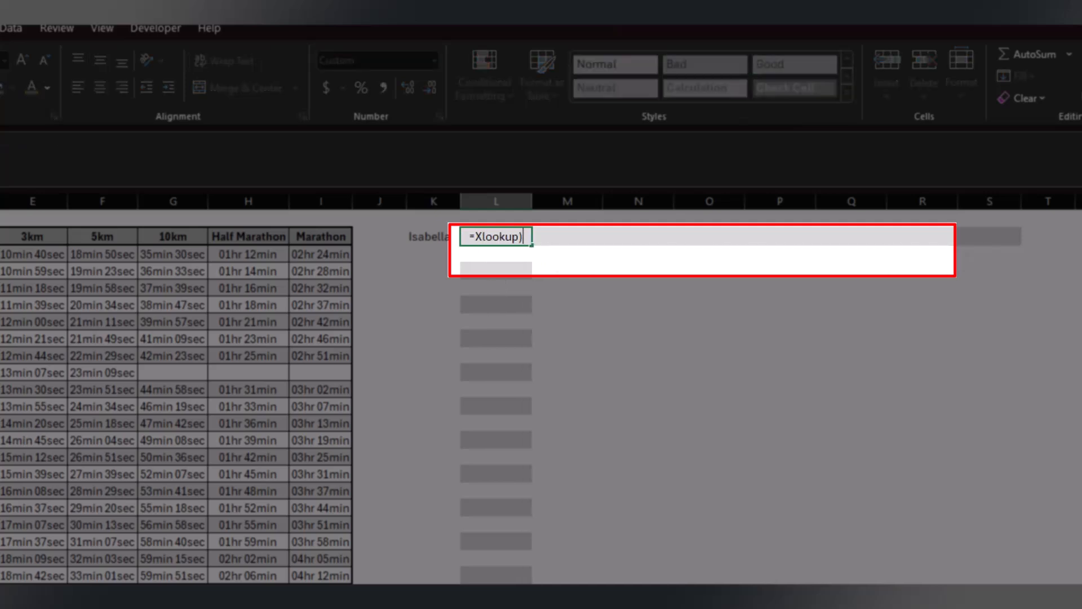
text(()
click(433, 237)
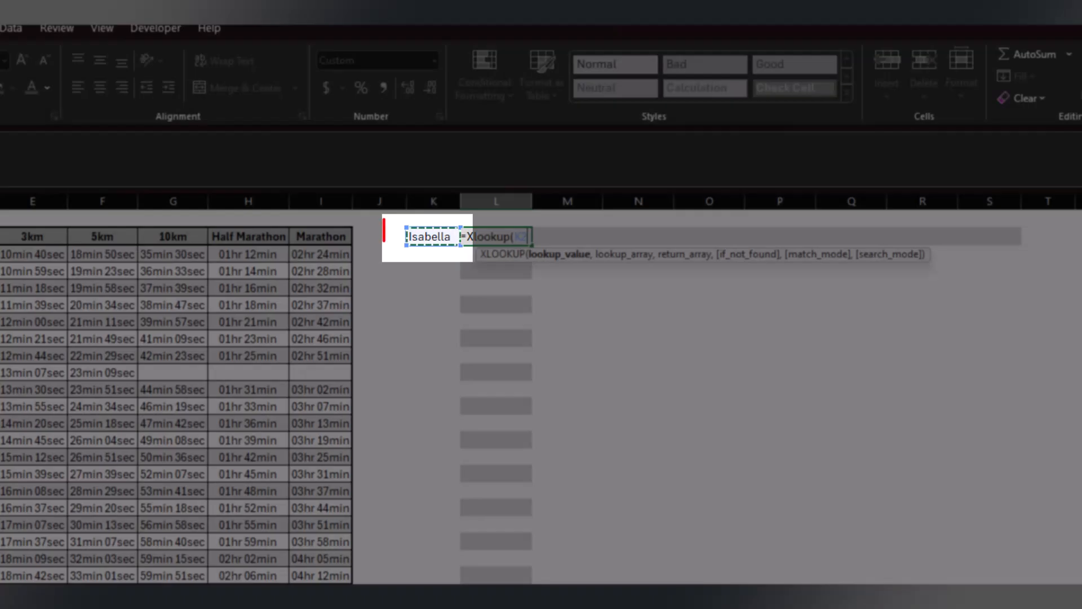
text(,)
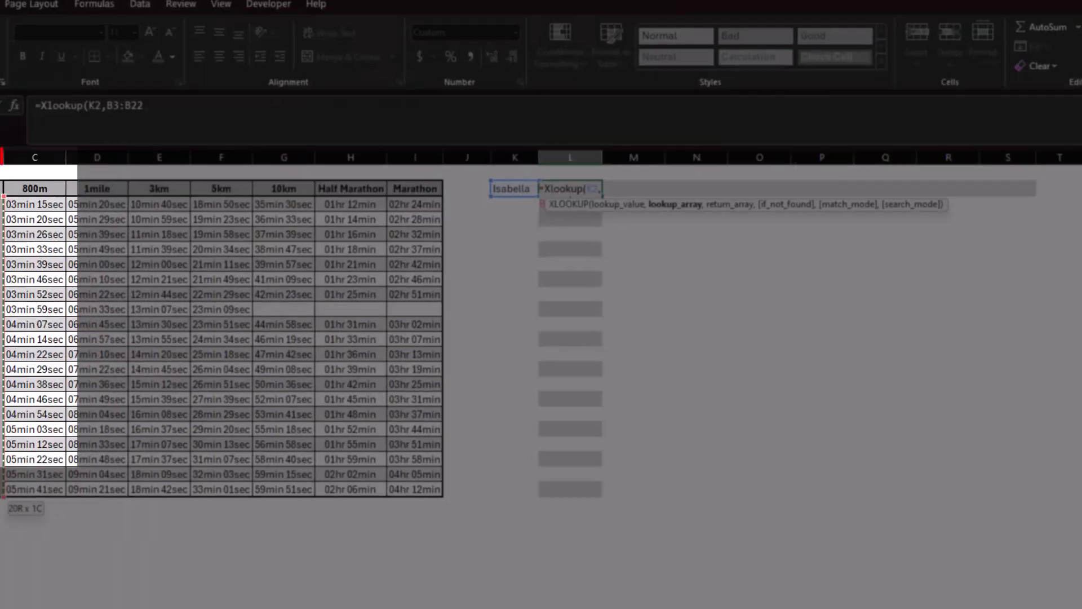
drag(26, 180, 25, 448)
text(,)
click(101, 180)
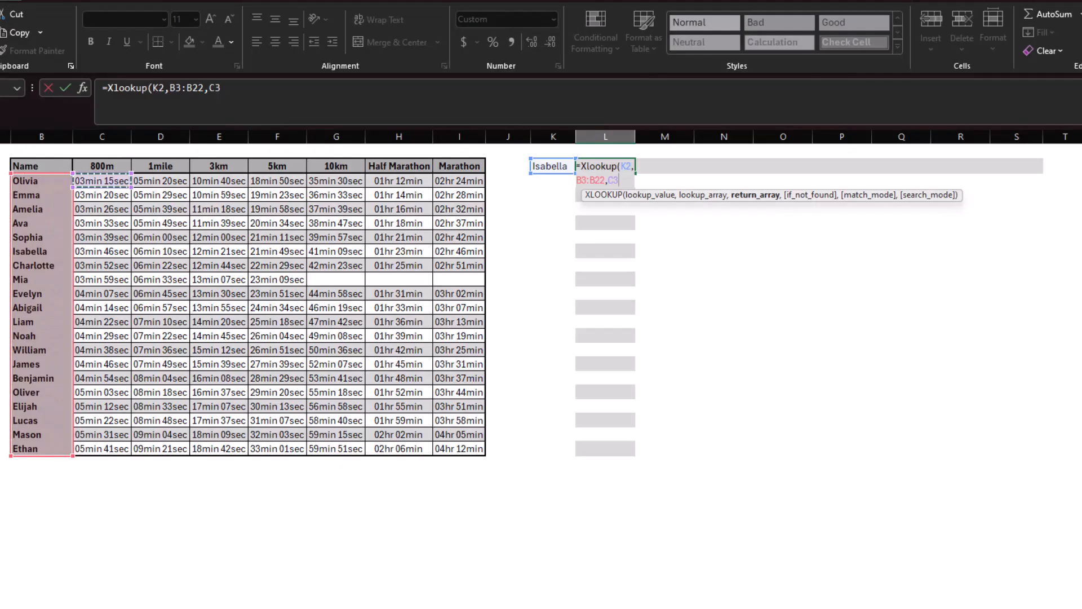
drag(101, 181, 460, 448)
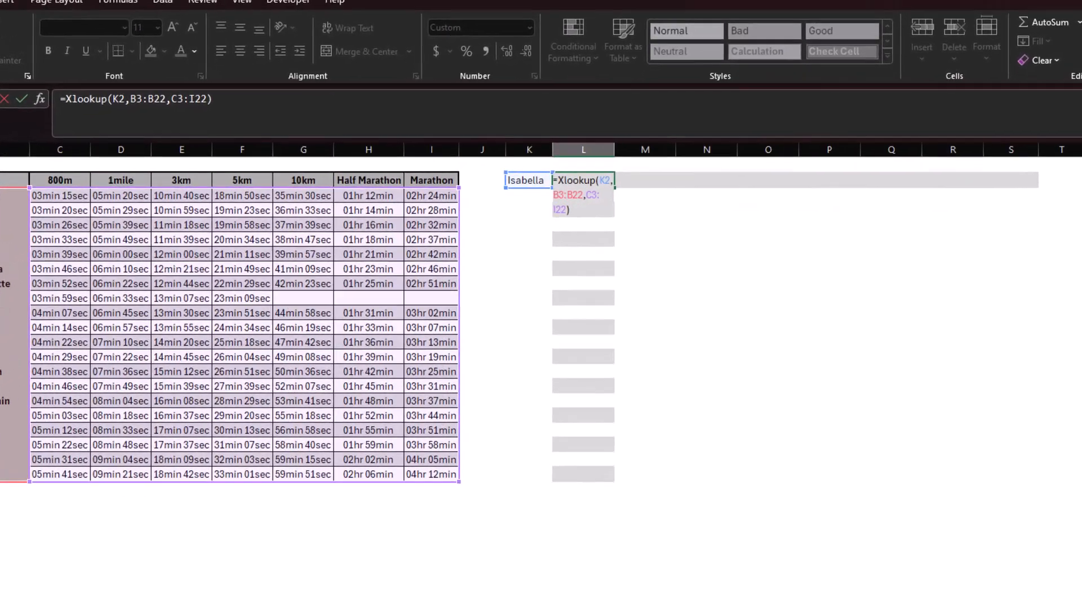
key(Return)
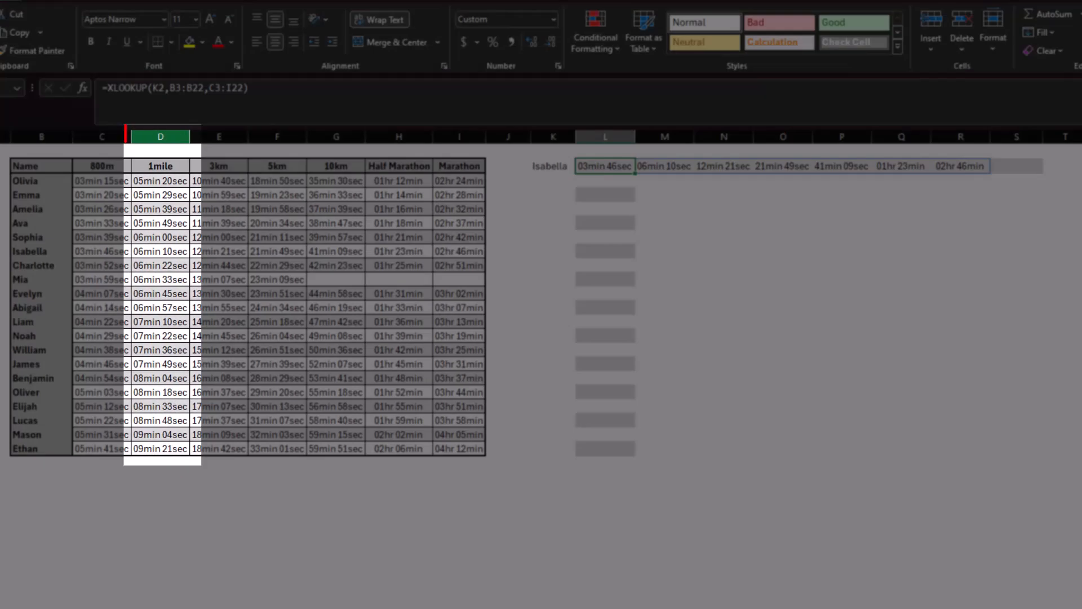
Insert a new column before the 1mile column and enter 1500m as its header in D2
click(161, 136)
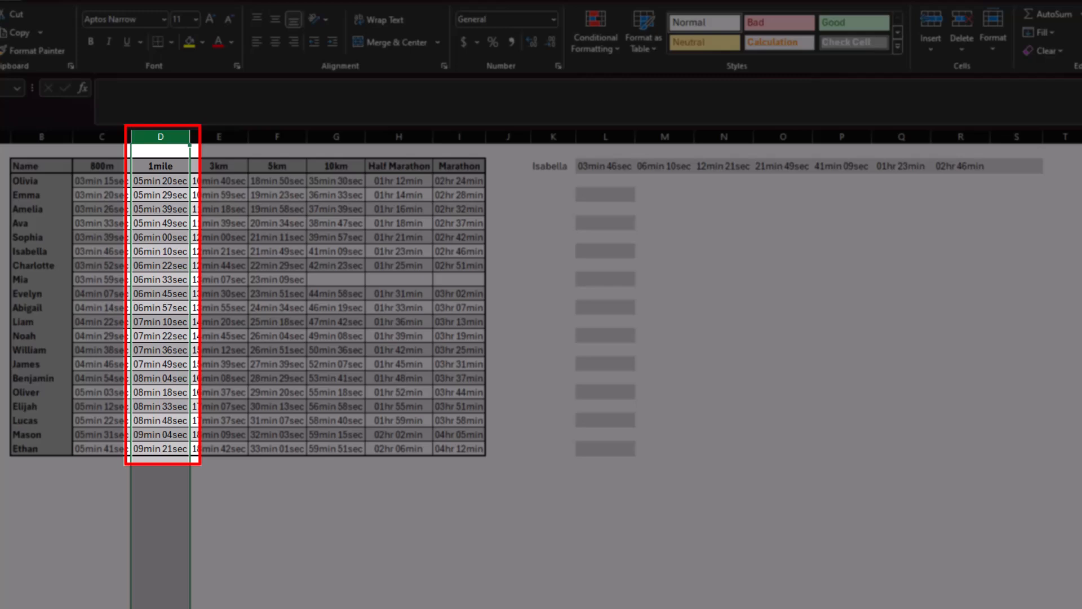
key(ctrl+shift+plus)
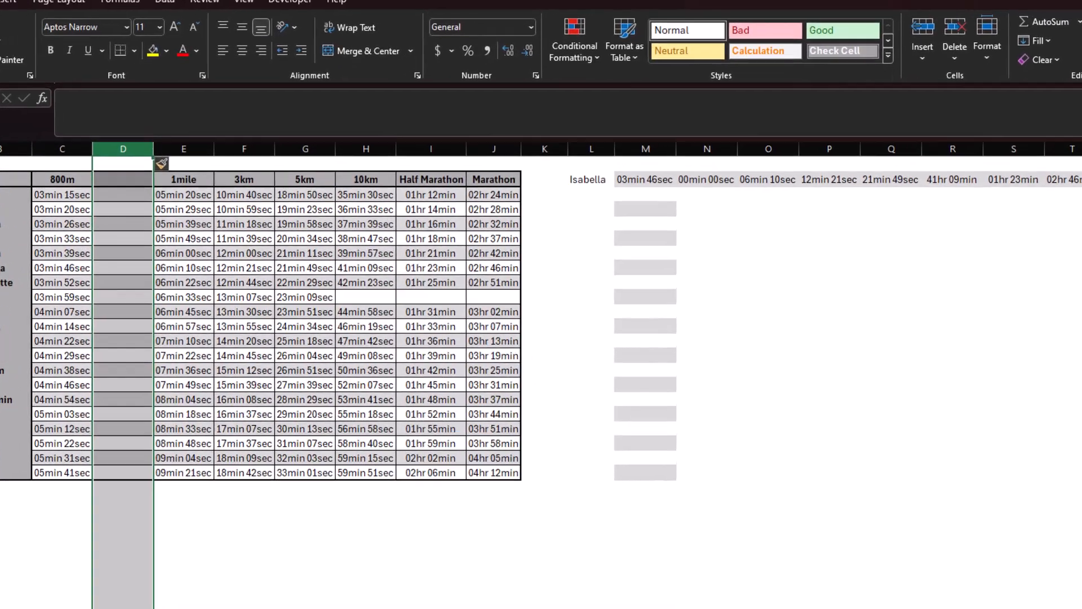
click(724, 180)
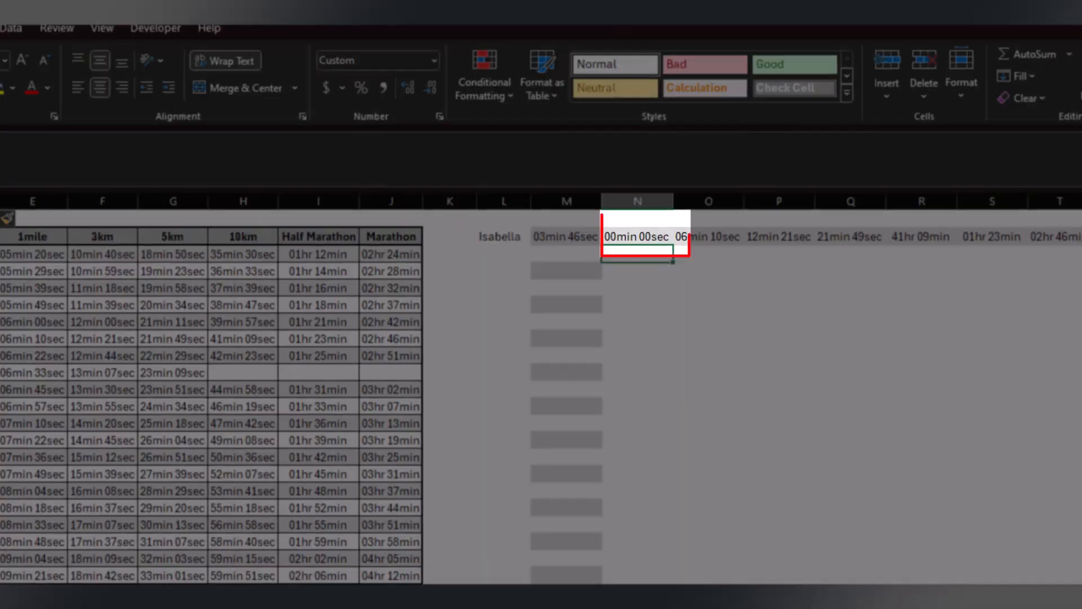
click(97, 189)
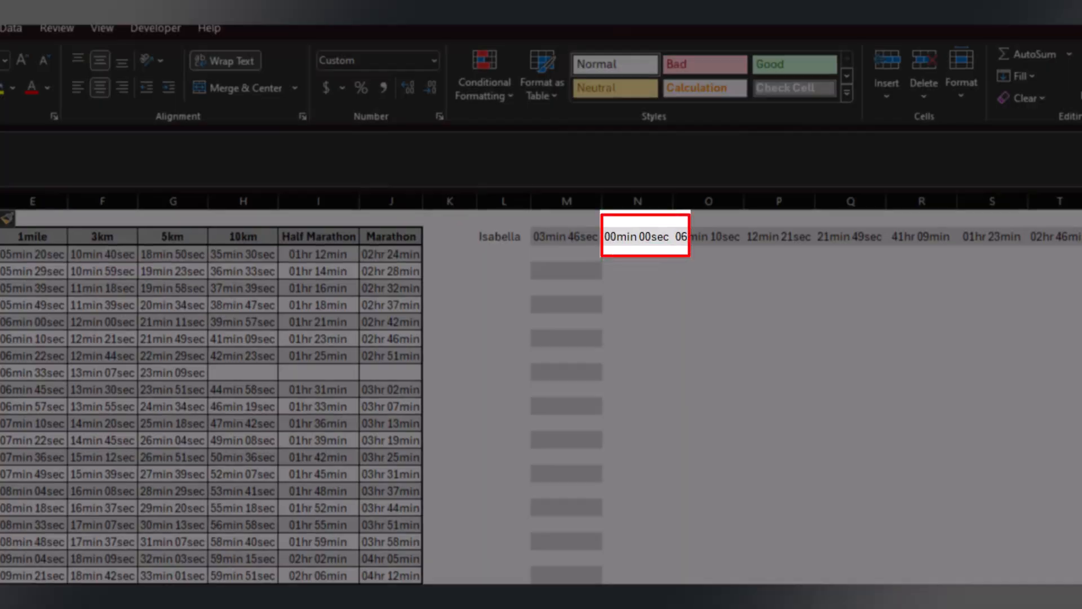
text(1500m)
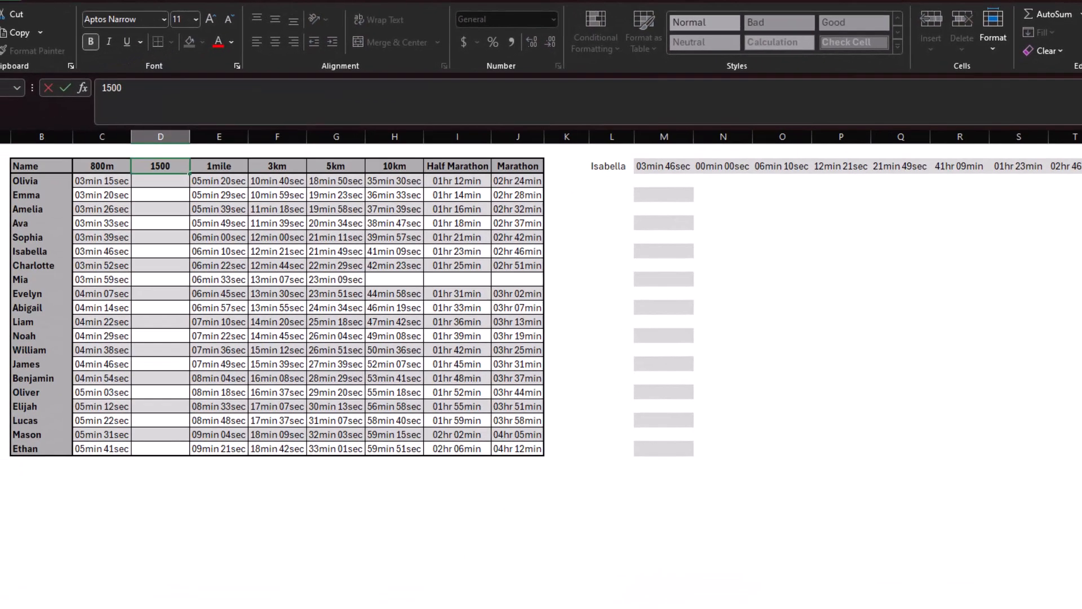
key(Return)
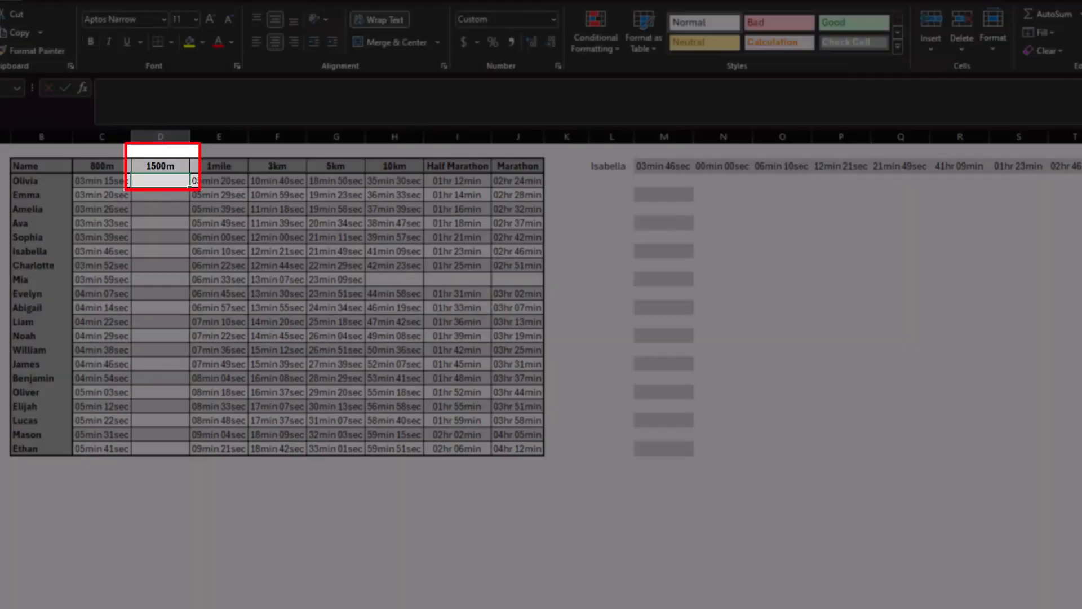
Copy the 1mile time in E8 and paste it as a value into D8 of the 1500m column
click(219, 251)
key(ctrl+c)
click(160, 251)
key(ctrl+alt+v)
key(v)
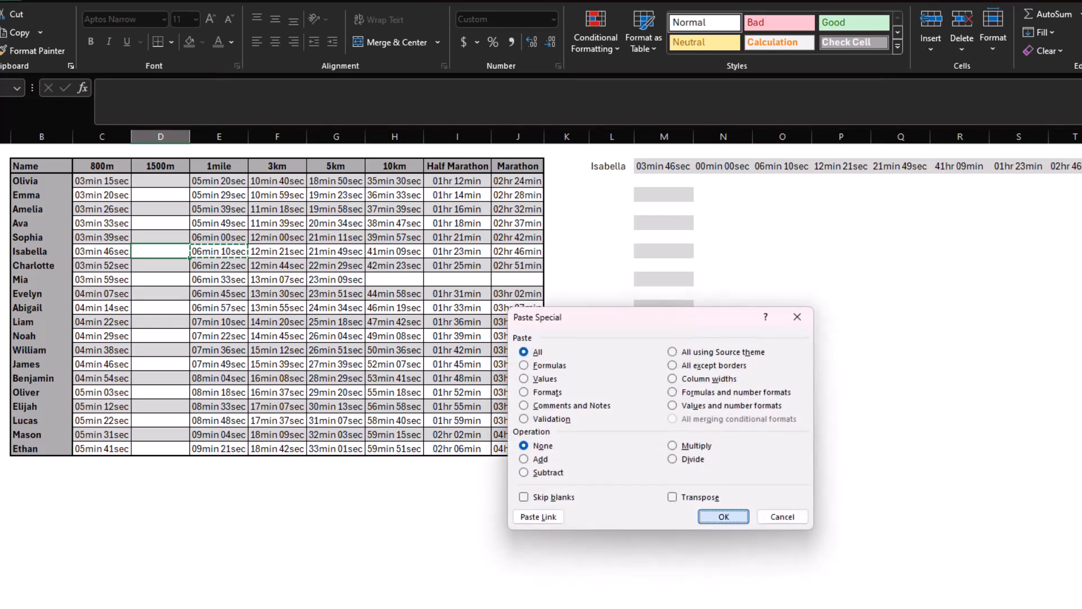
key(Return)
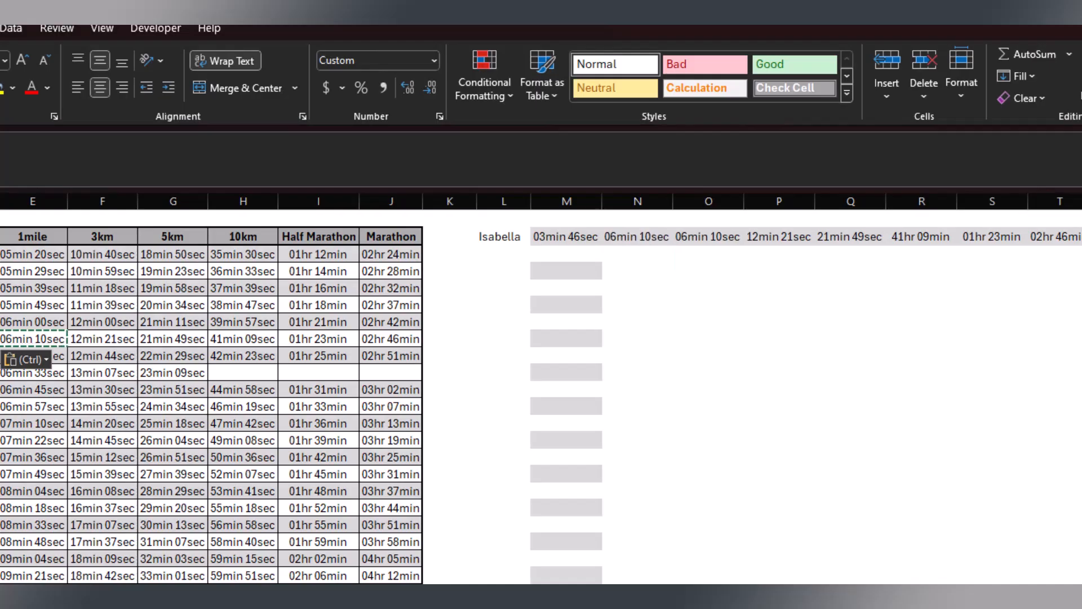
Enter 800m as the distance to look up in L4
click(503, 270)
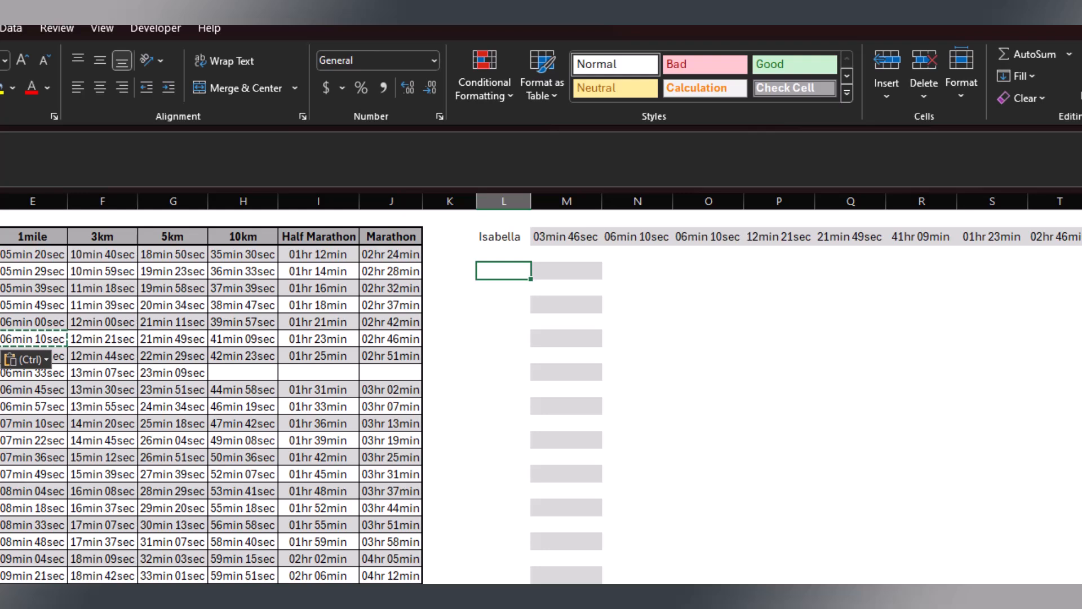
text(800m)
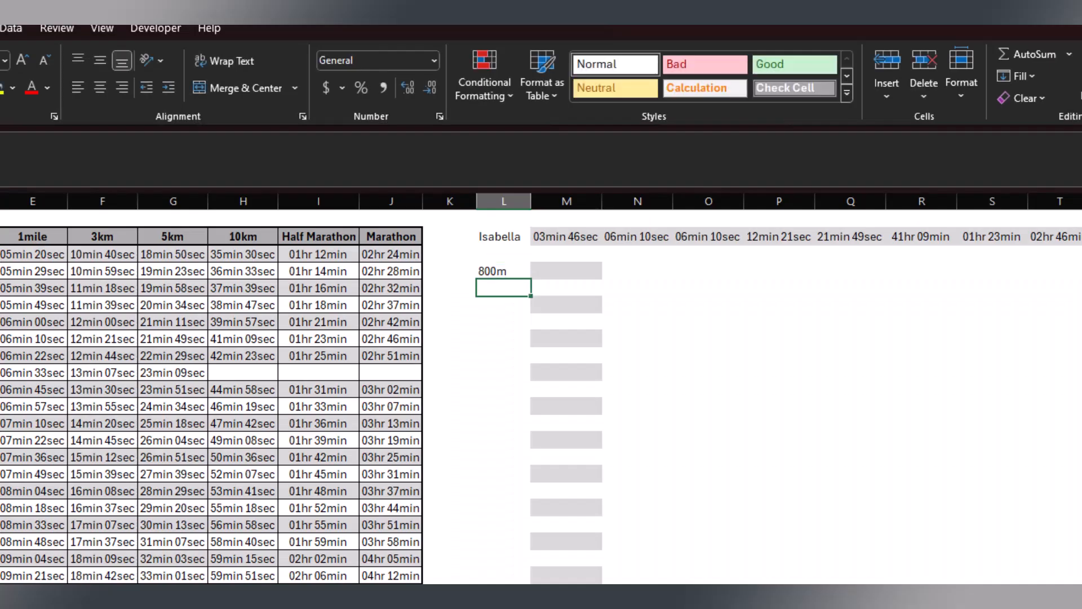
key(Tab)
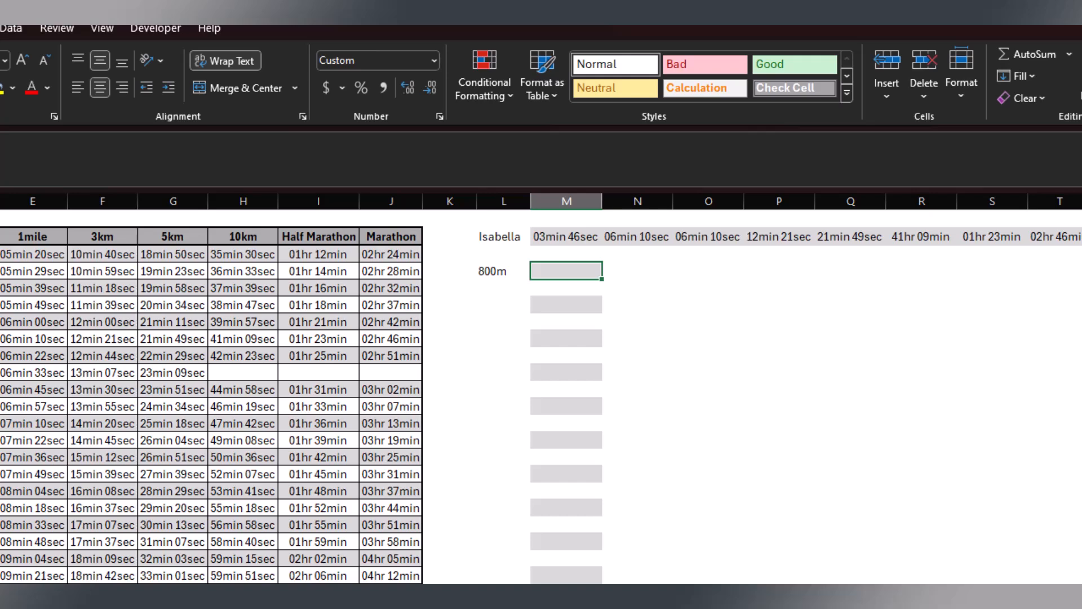
Enter =XLOOKUP(L4,C2:J2,C3:J22) in M4 to return every runner's time for the distance in L4
text(=Xlookup)
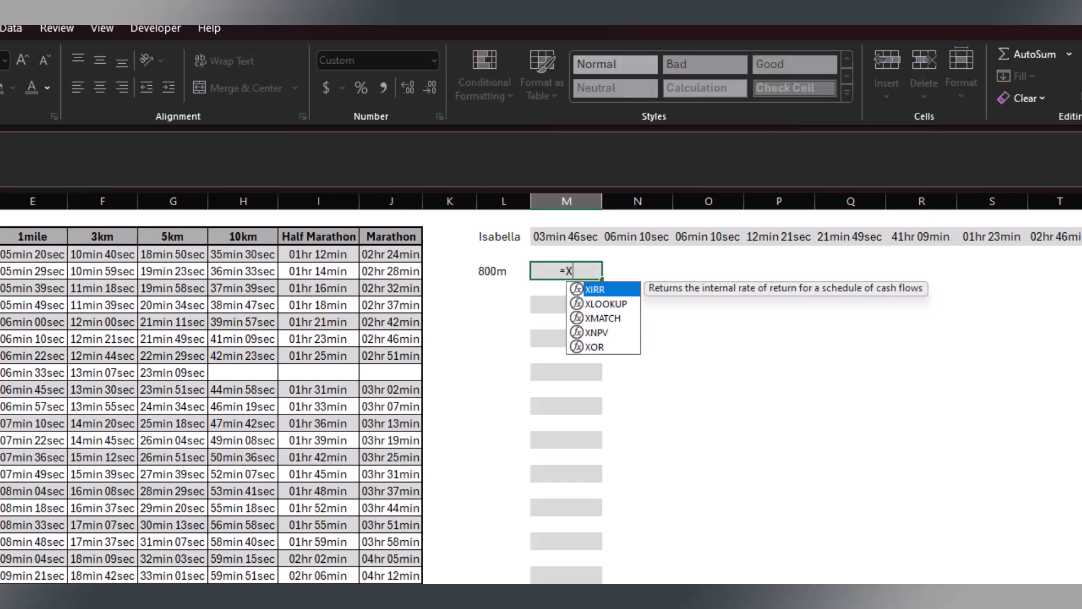
text(()
click(503, 271)
text(,)
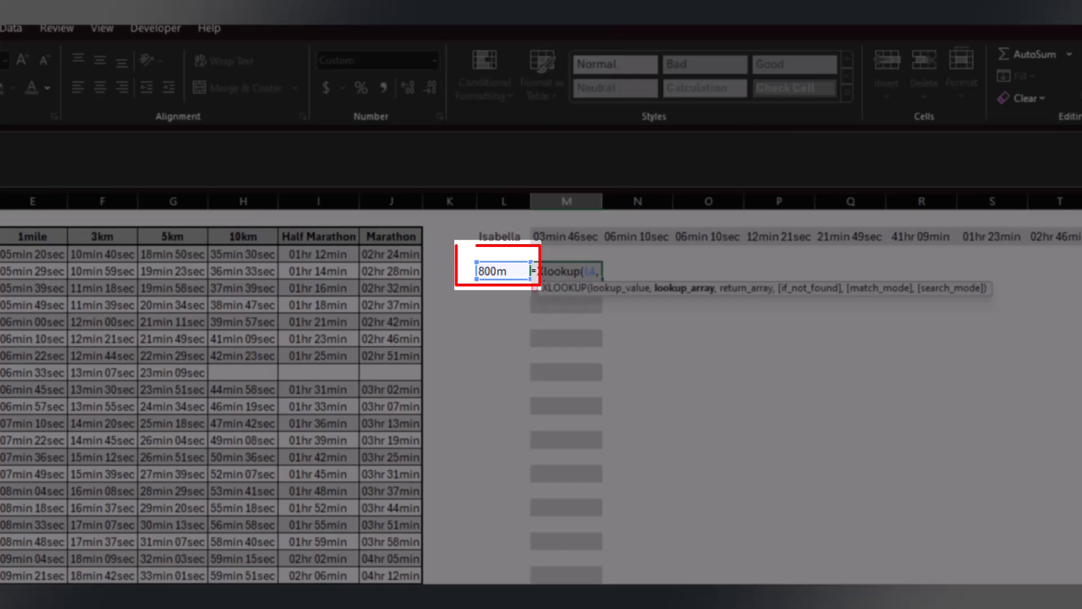
drag(85, 177, 536, 167)
text(,)
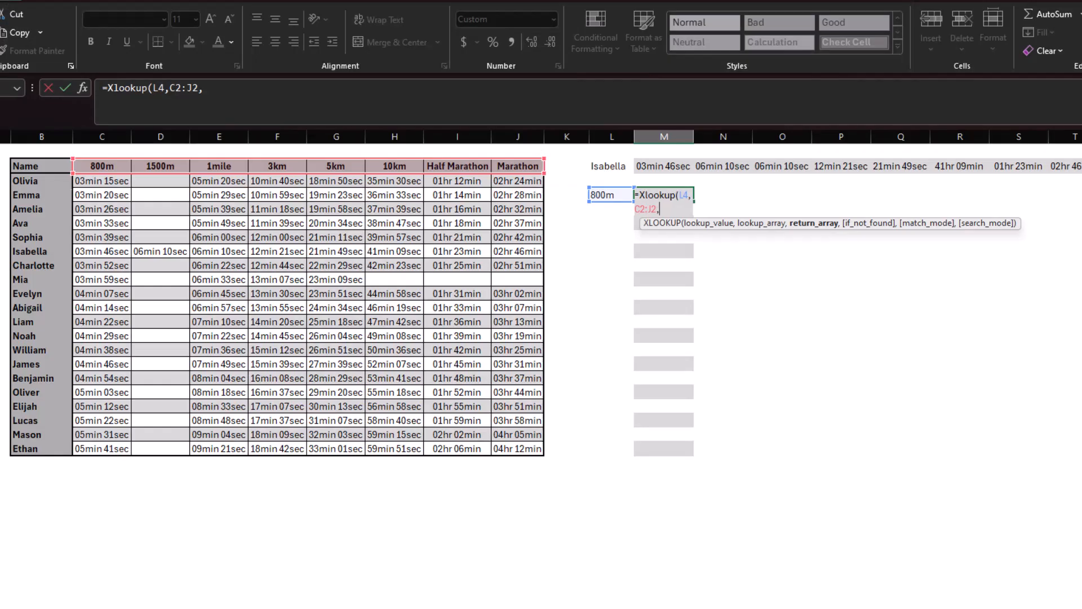
drag(102, 180, 542, 451)
text())
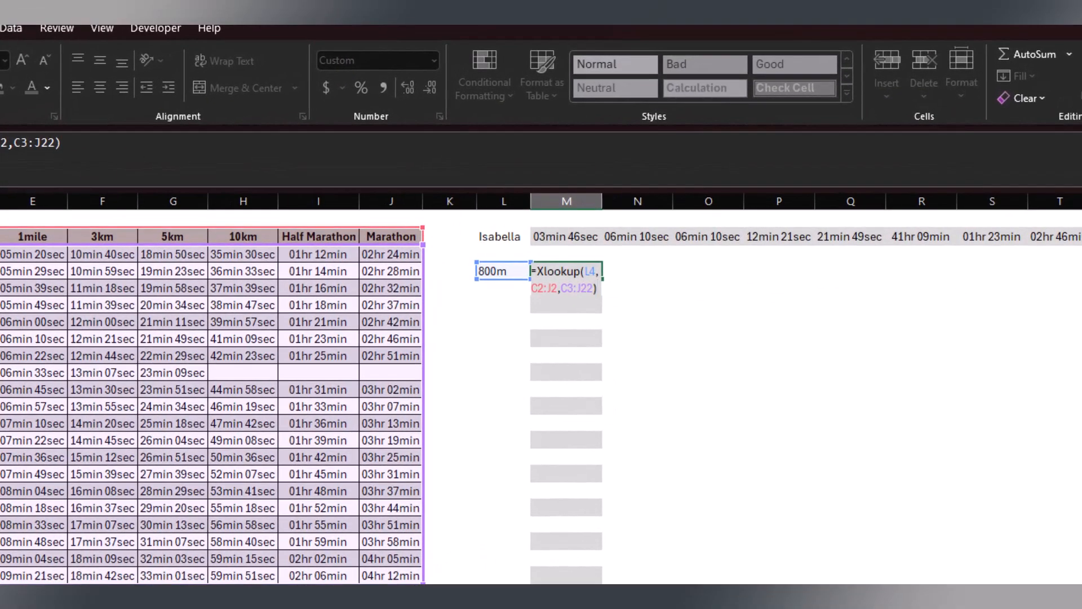
key(Return)
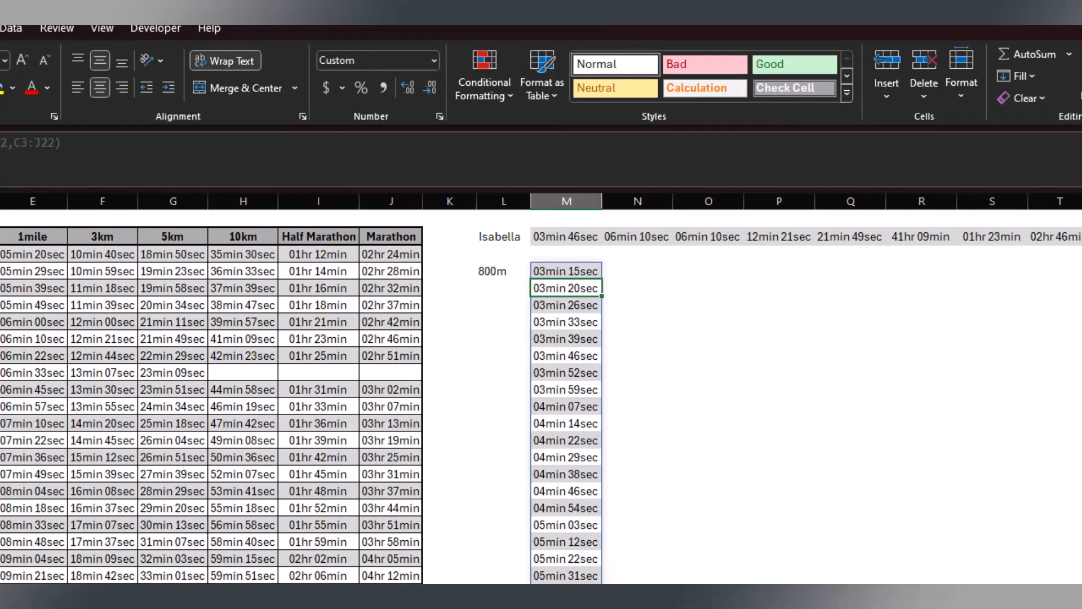
Enter the runner name from B12 in L3, with a ? wildcard in place of its third letter
key(Up)
key(Up)
key(Left)
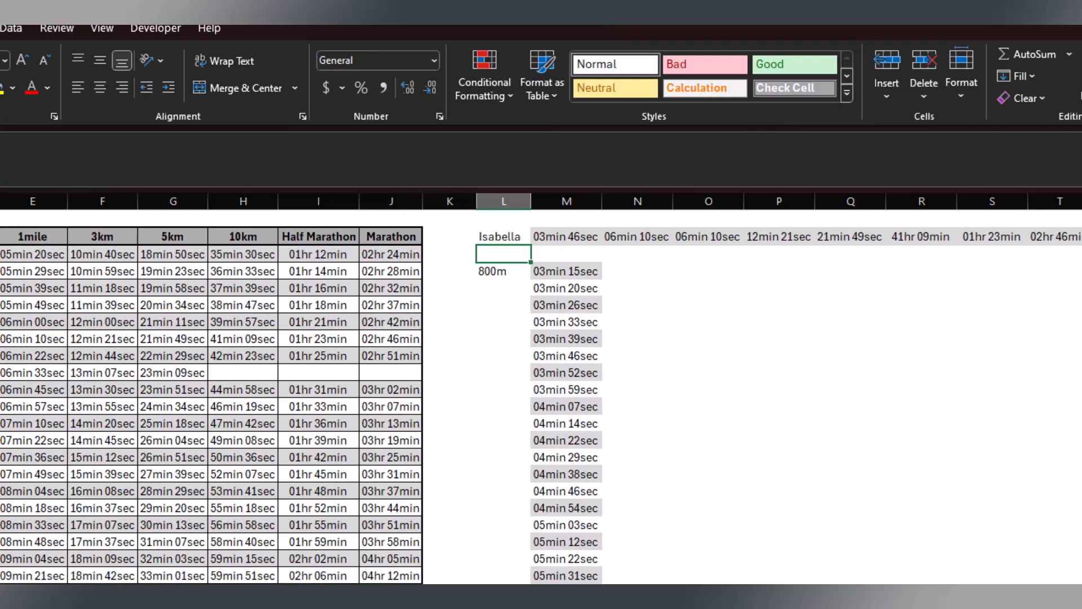
text(A)
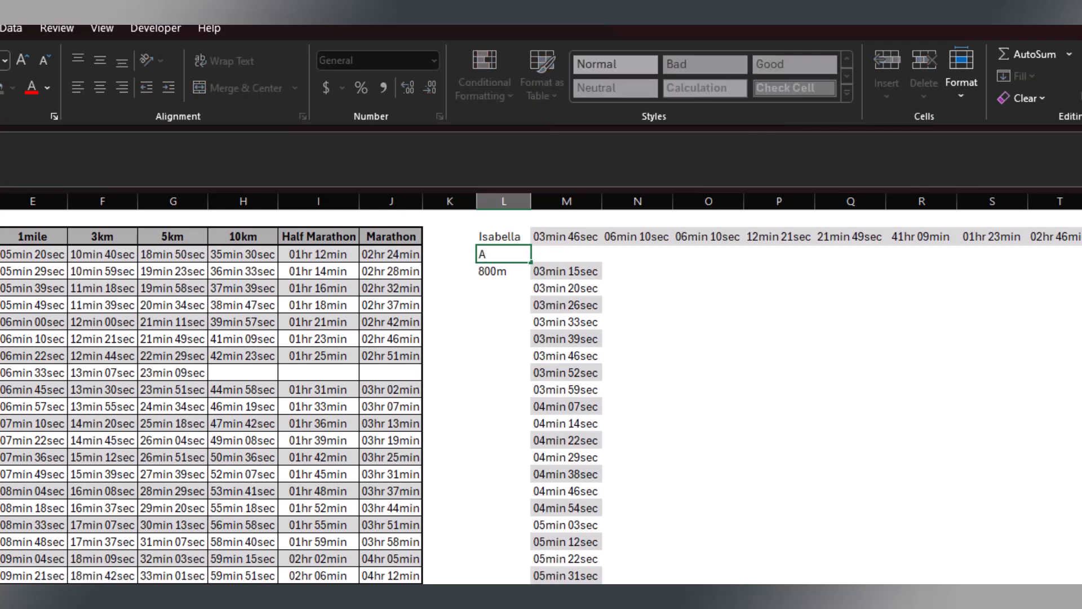
text(b?)
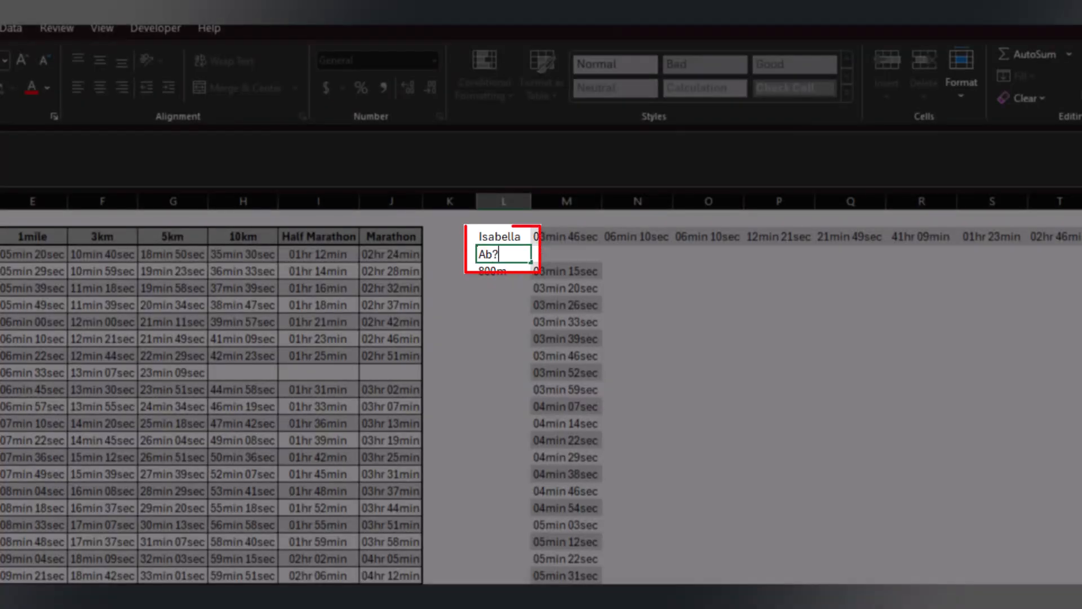
text(gail)
key(ctrl+Return)
Start an XLOOKUP formula in M3 with L3 as lookup value, B3:B22 as lookup array and C3:C22 as return array
click(566, 254)
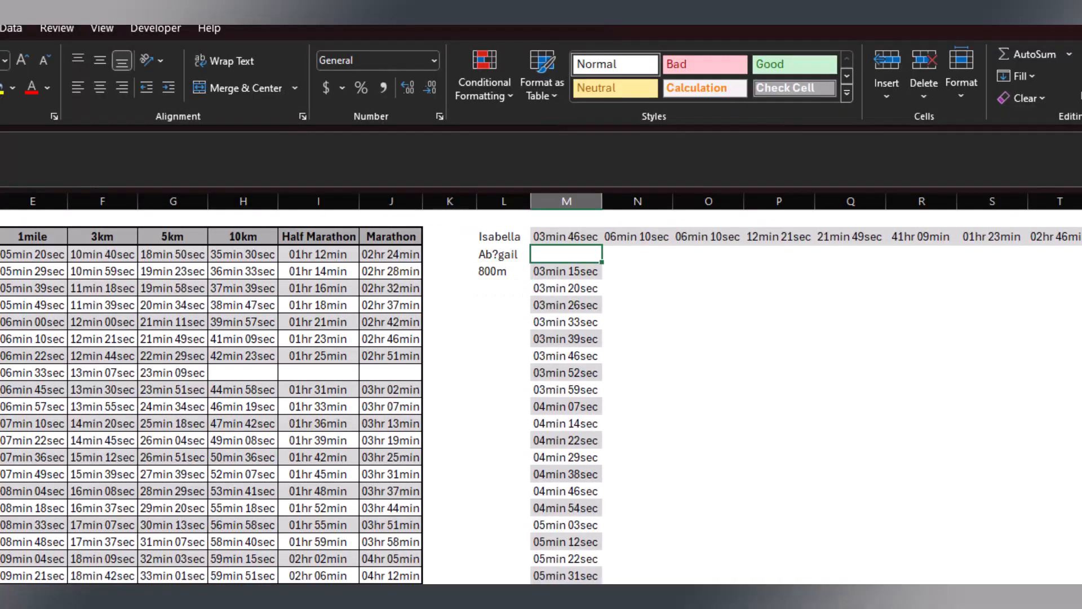
text(=Xl)
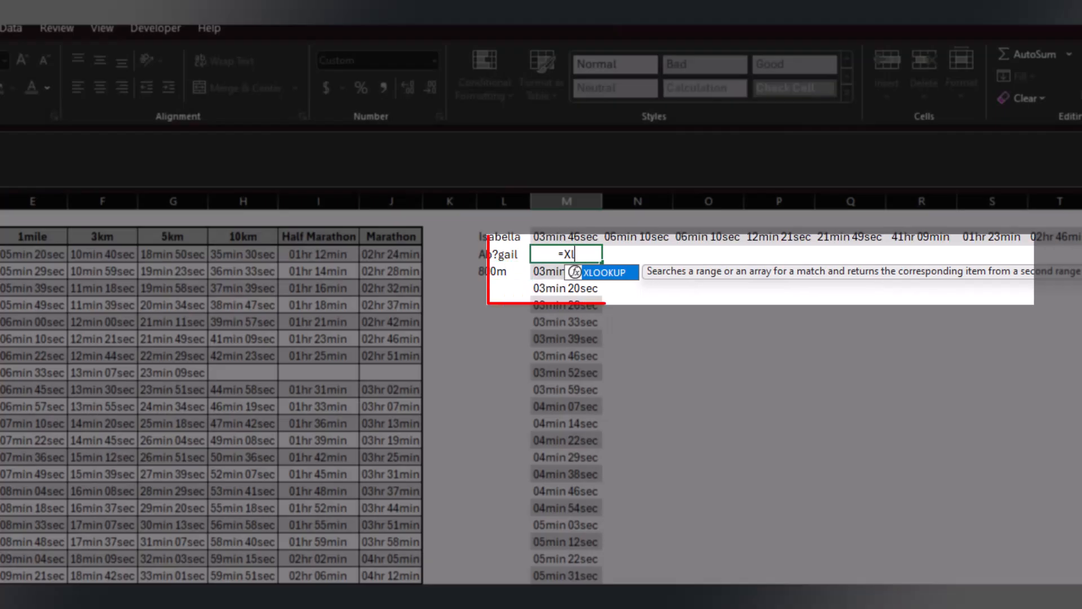
text(ookup)
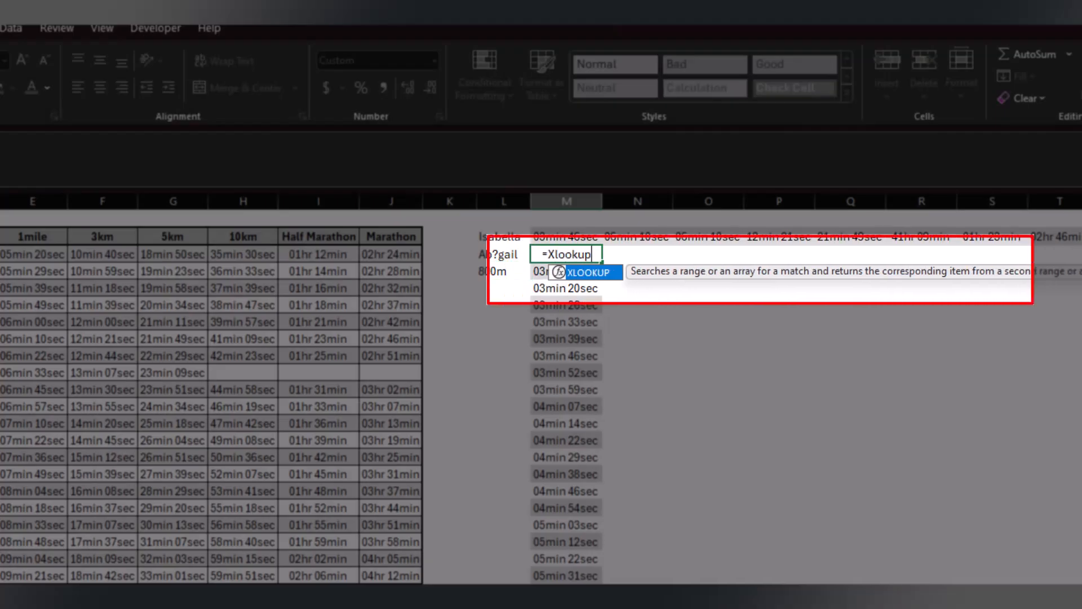
text(()
key(Left)
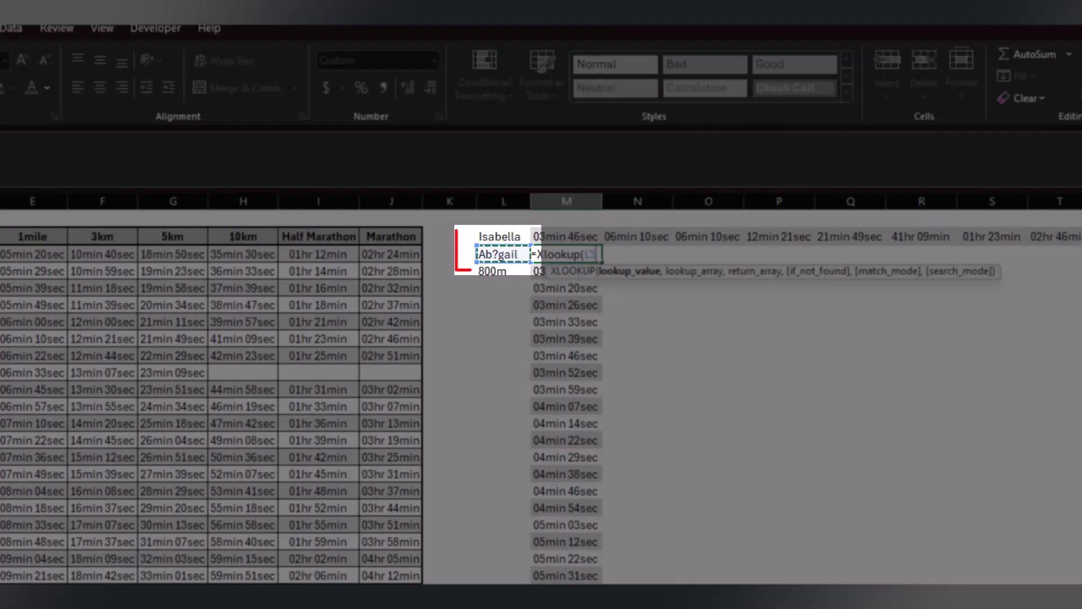
text(,)
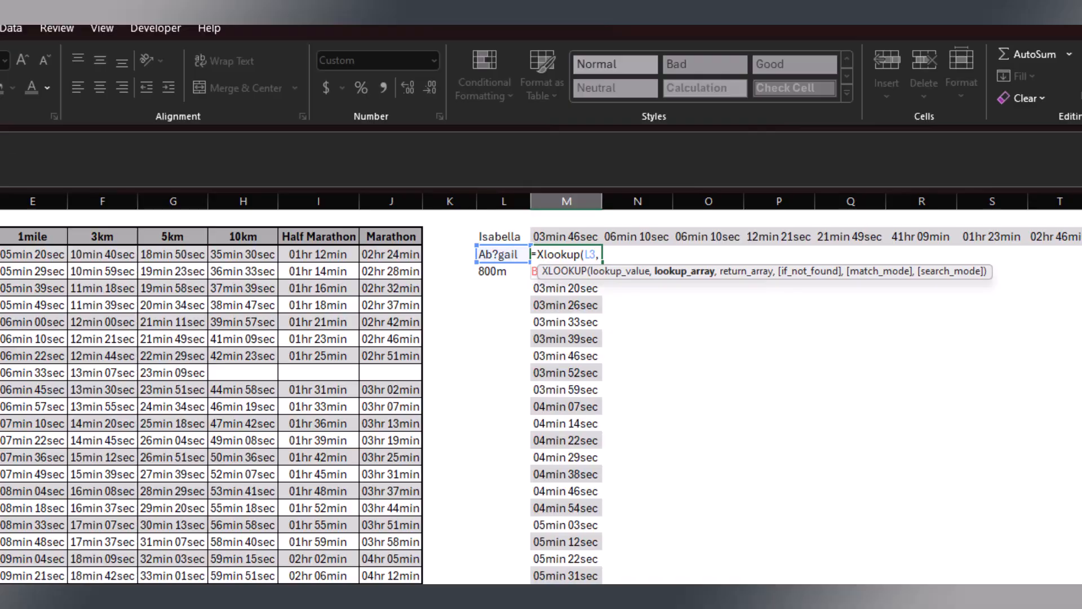
key(ctrl+shift+Down)
text(,)
click(102, 180)
key(ctrl+shift+Down)
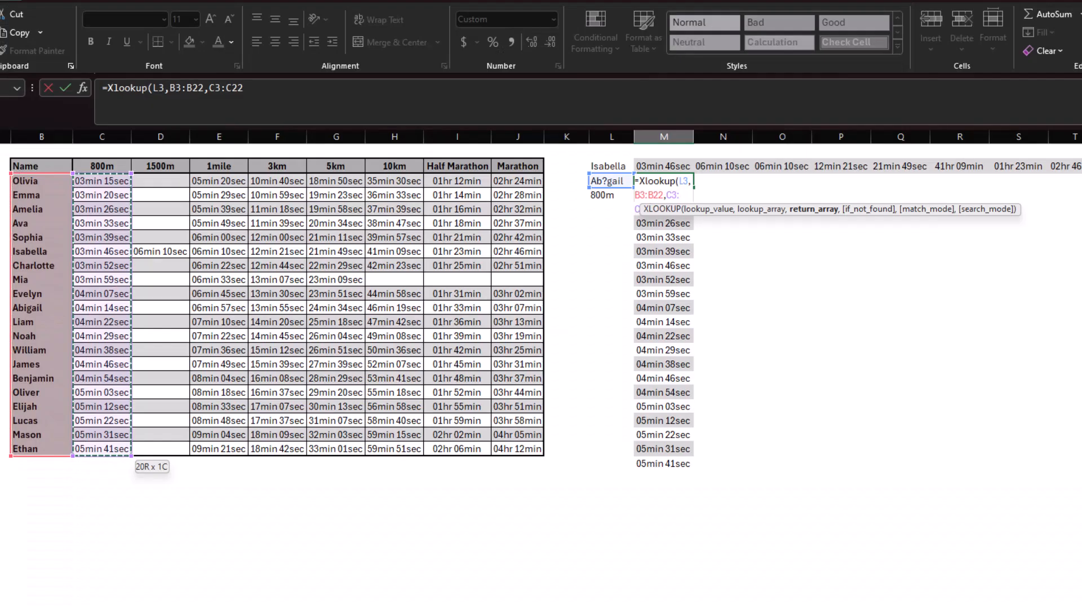
Complete the M3 formula with 0 as the if-not-found value and match mode 2 for wildcard character match
text(,)
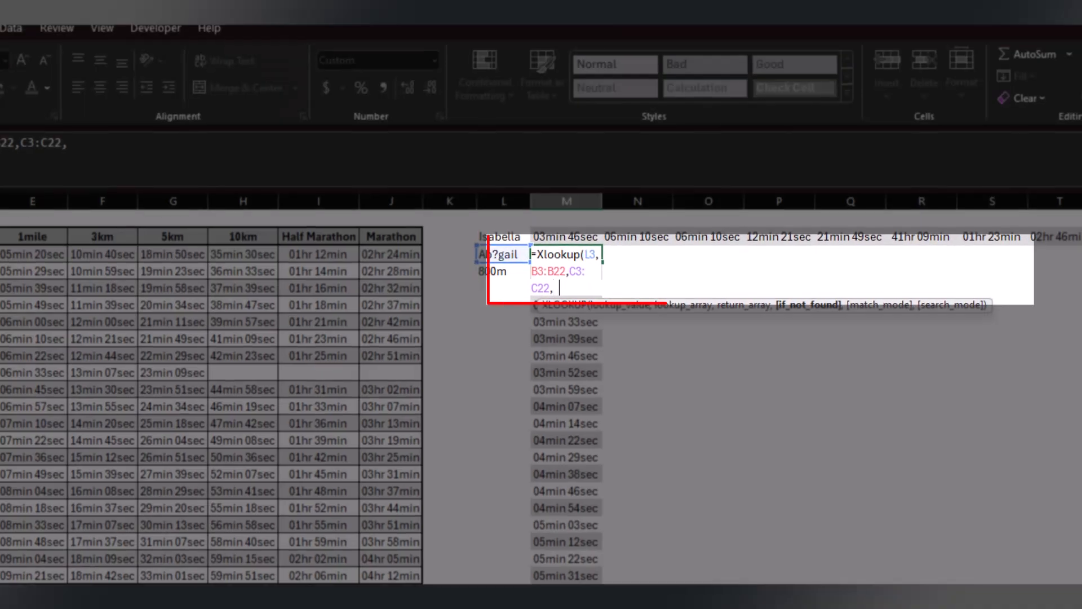
key(BackSpace)
text(0)
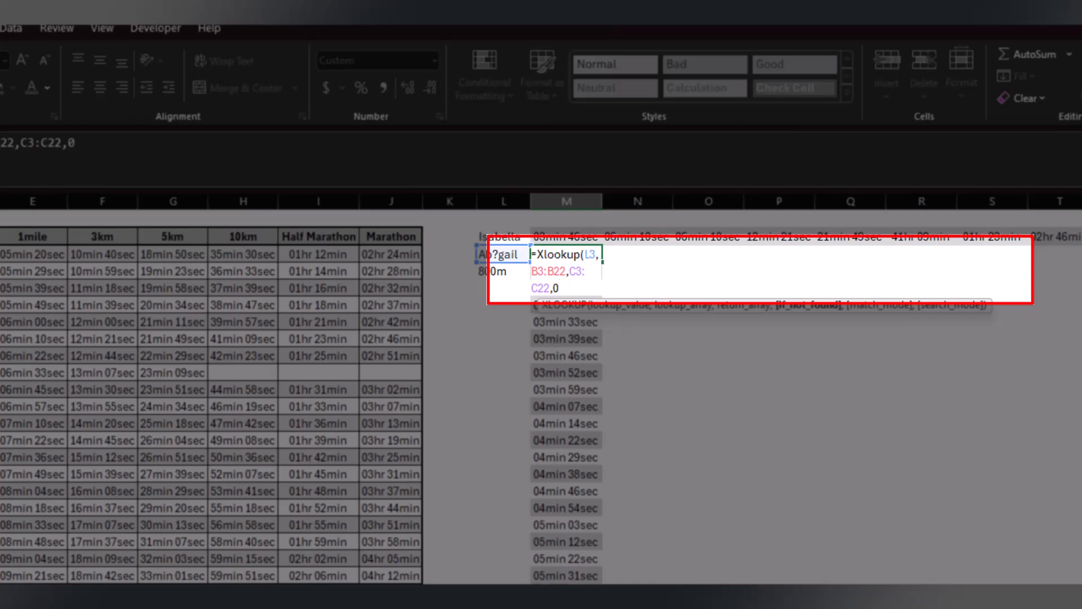
text(,)
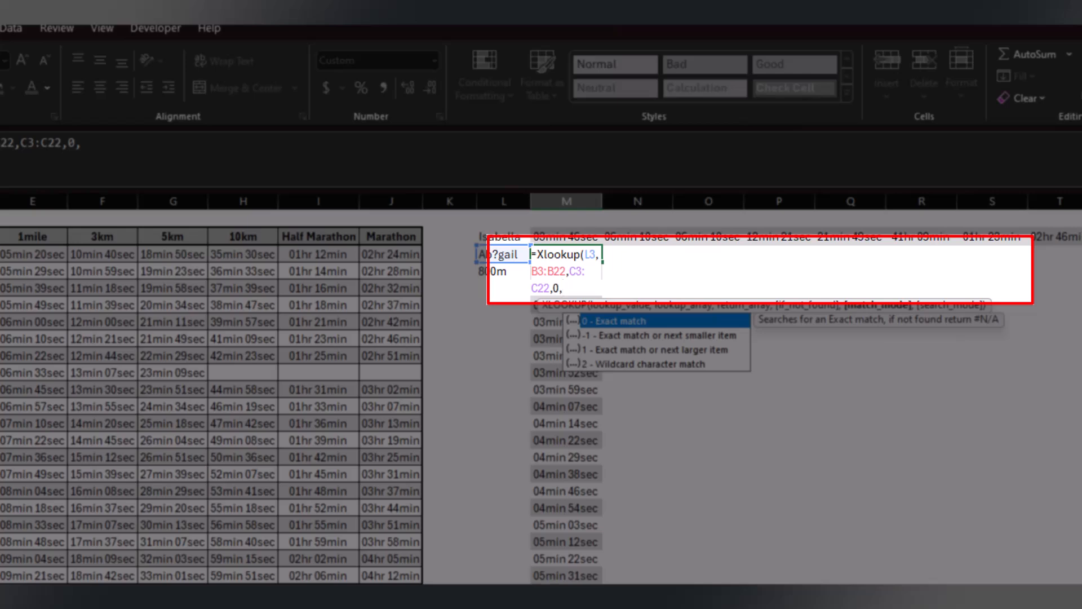
text(2))
key(ctrl+Return)
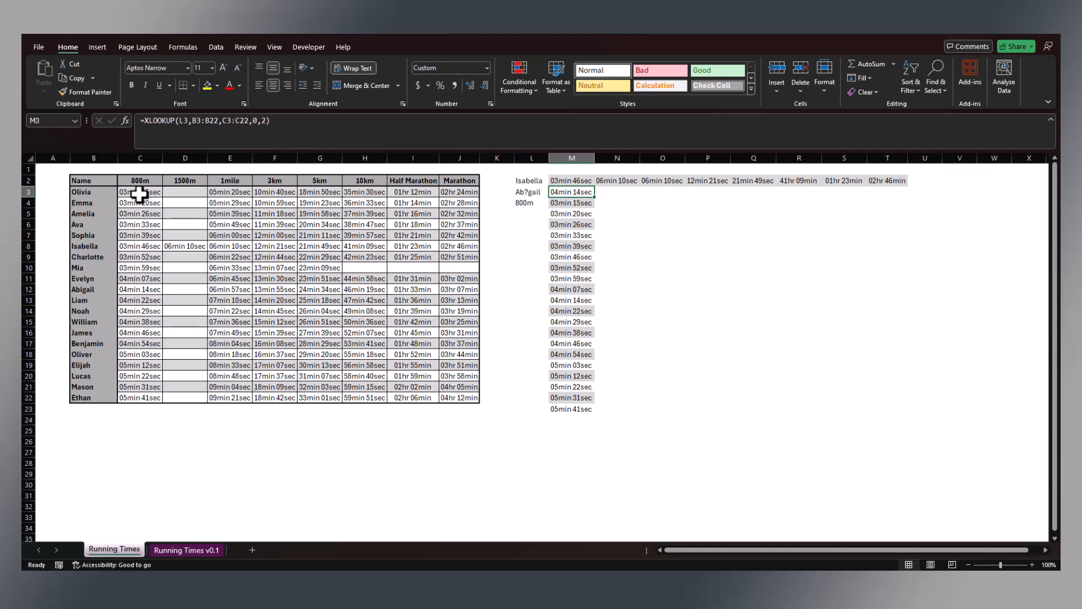
Switch to the Running Times v0.1 sheet and enter the runner name listed in C4 into E3
click(184, 550)
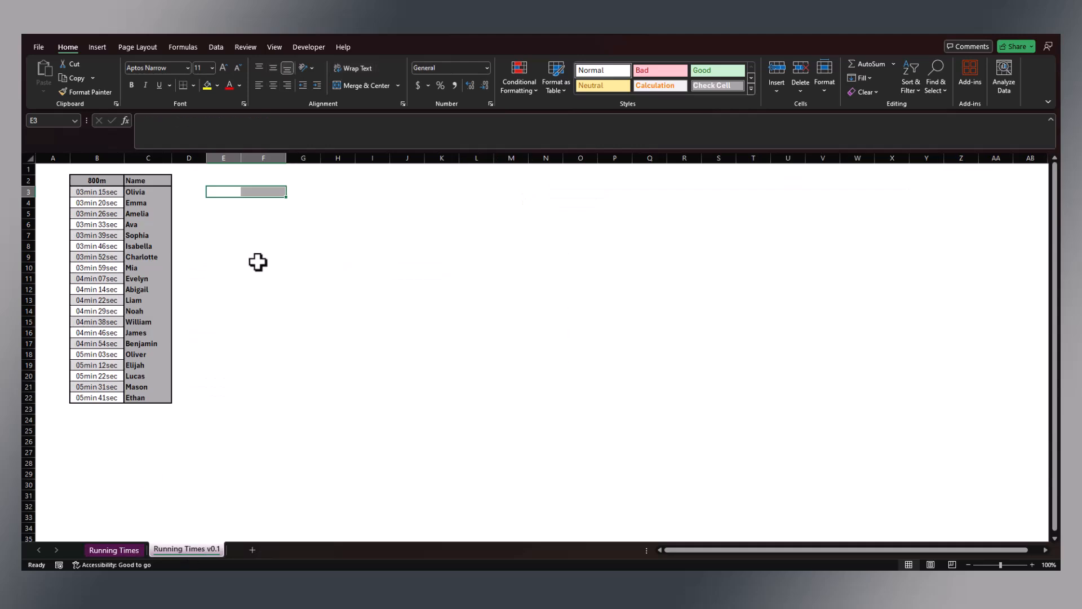
key(shift+Left)
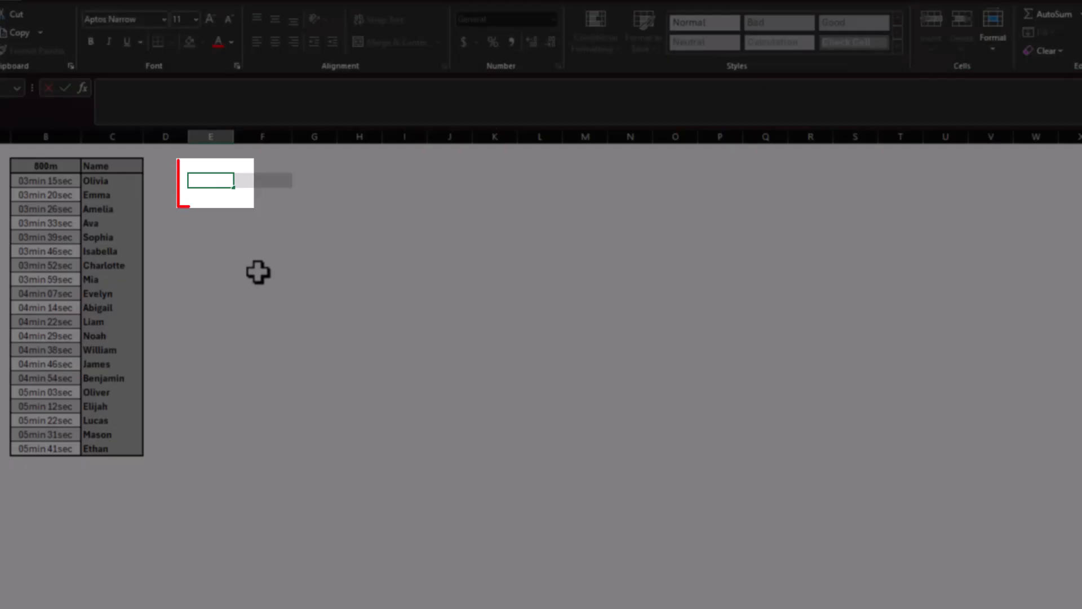
text(Emma)
key(Return)
key(Up)
Enter =XLOOKUP(E3,C3:C22,B3:B22) in F3 to return the 800m time stored before the name column
key(Right)
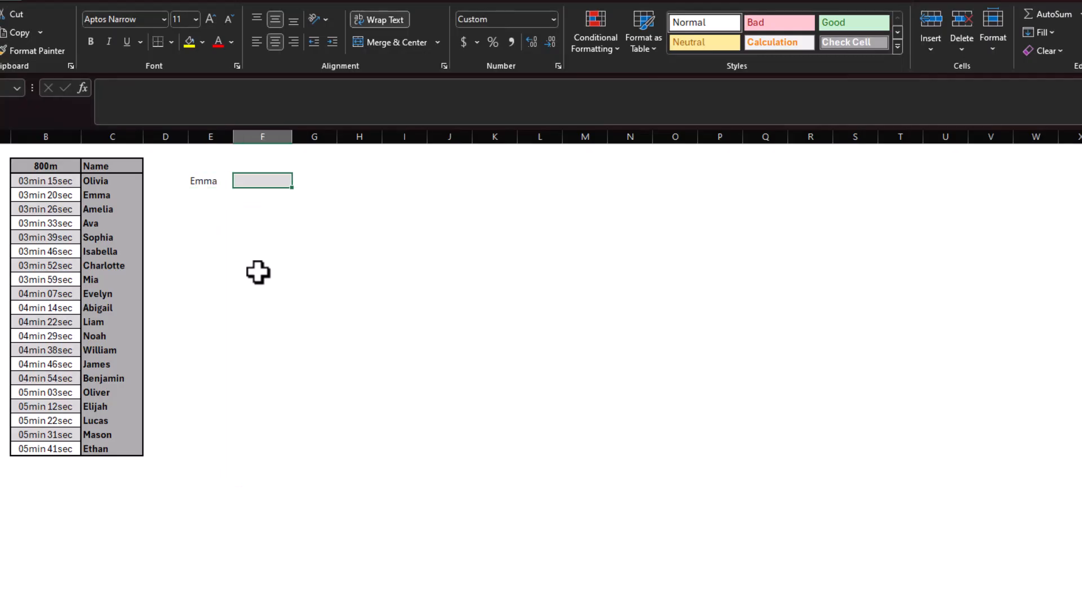
text(=Xlookup()
key(Left)
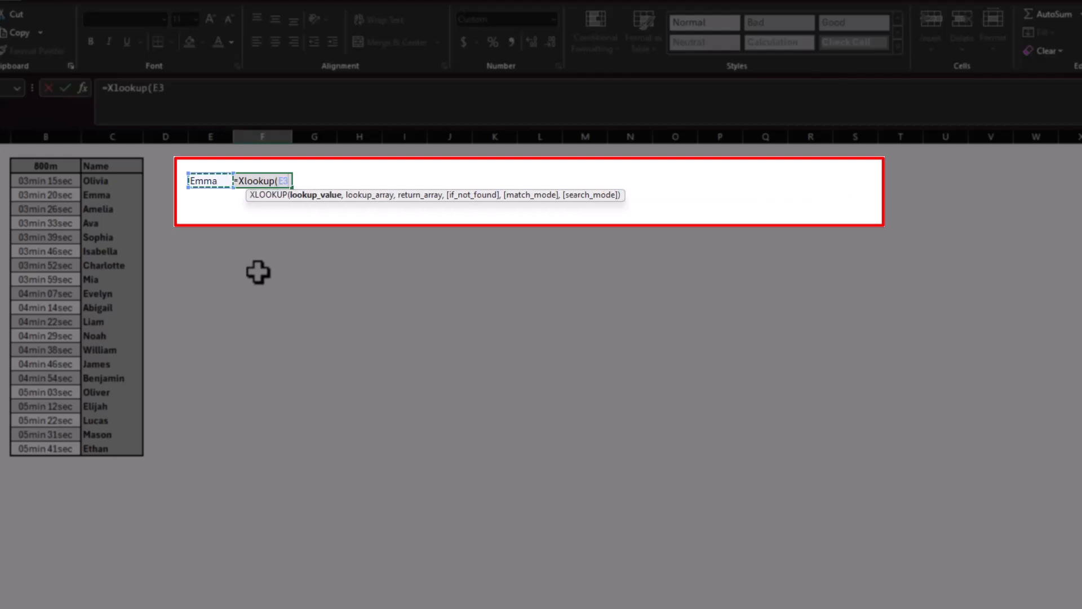
text(,)
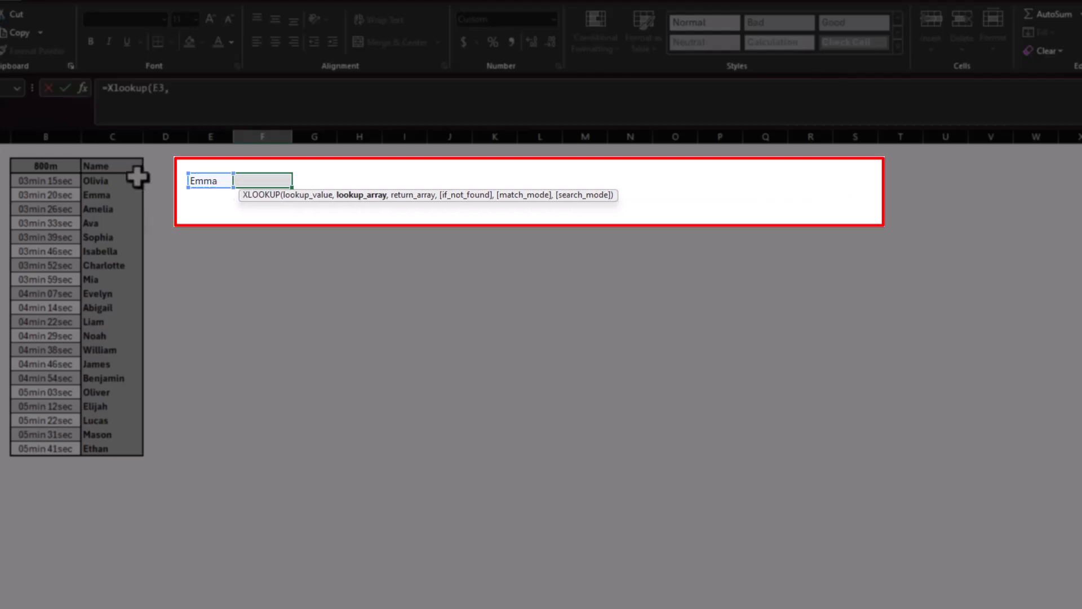
click(137, 177)
key(ctrl+shift+Down)
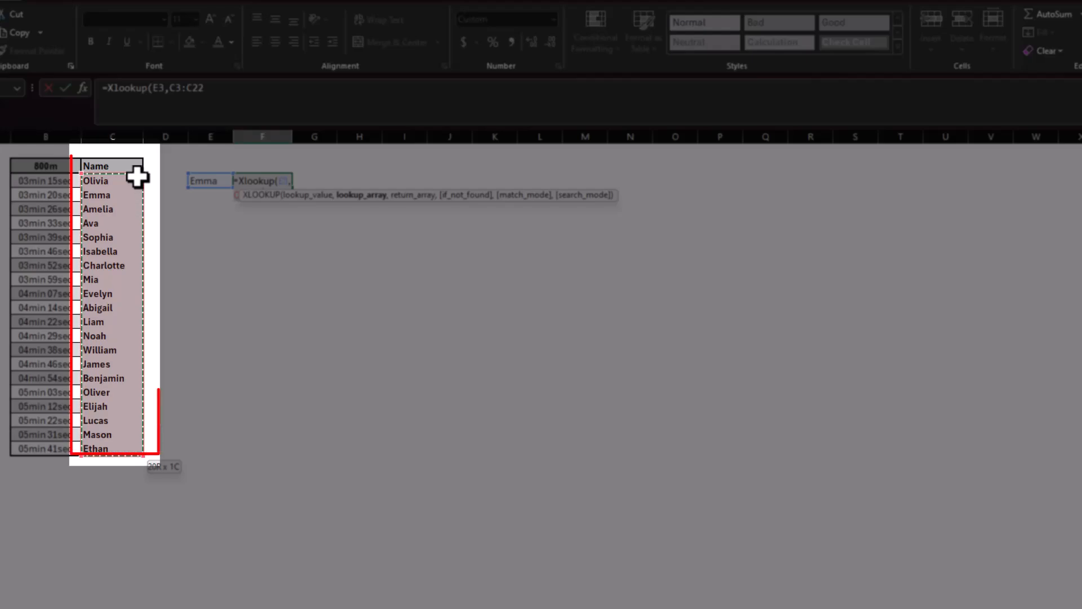
text(,)
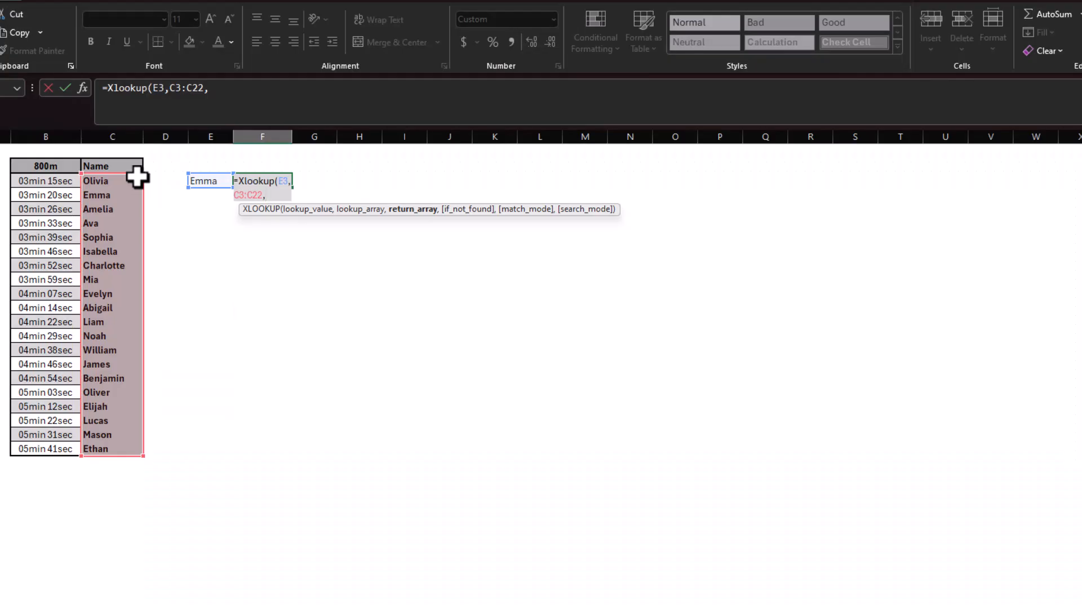
click(39, 177)
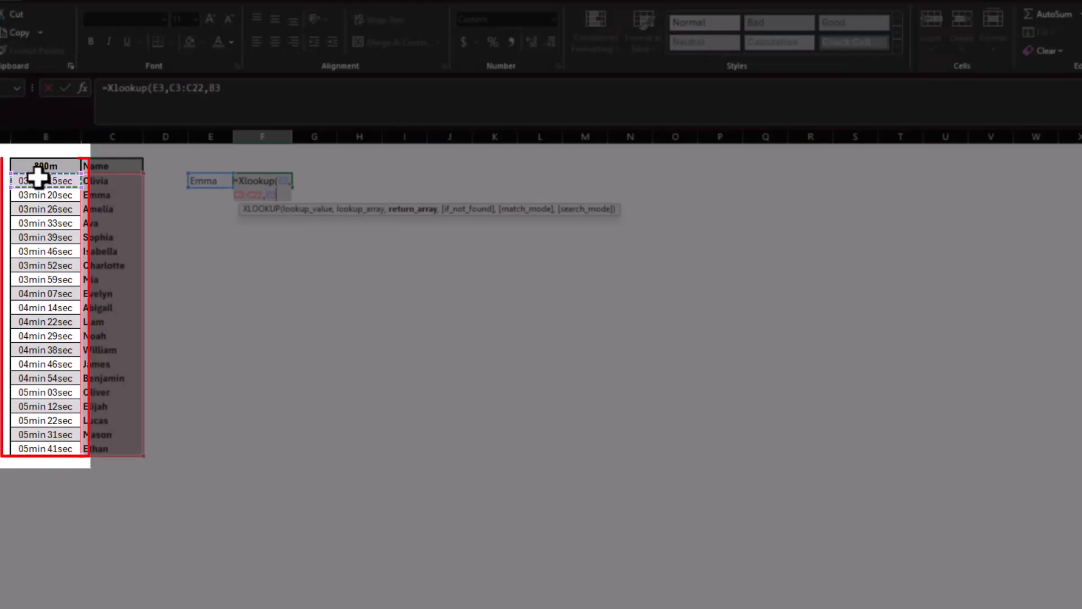
key(ctrl+shift+Down)
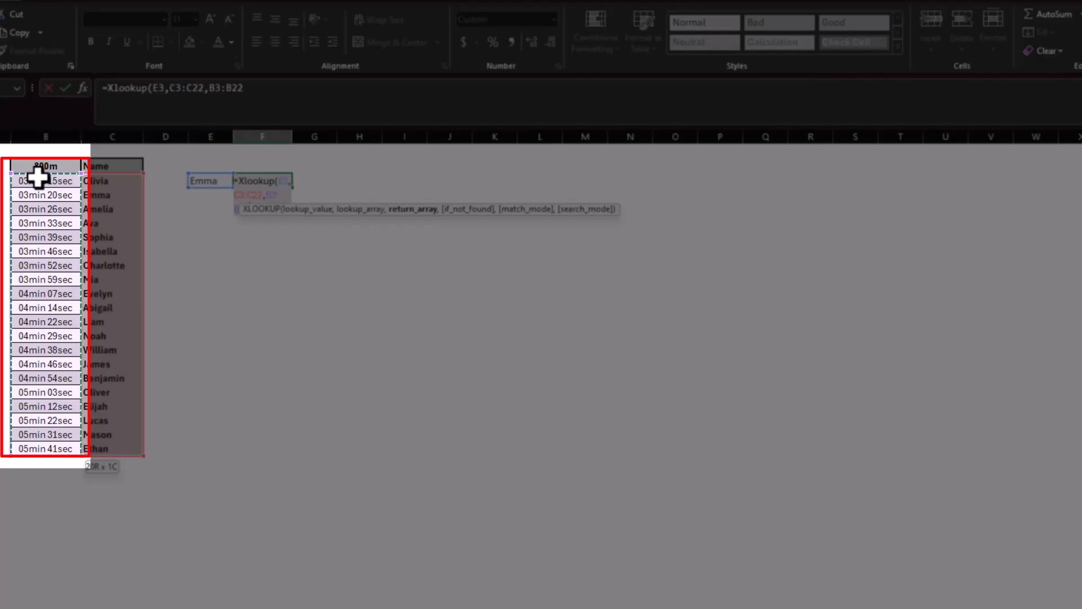
key(ctrl+Return)
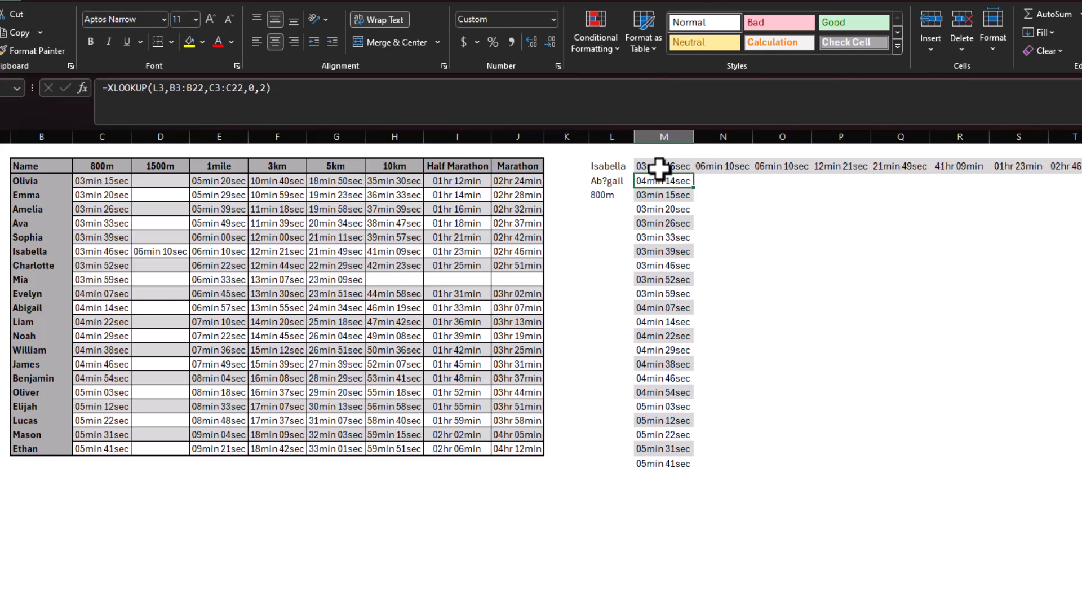
Replace the formula in M2 of the Running Times sheet with =XLOOKUP(L2,B3:B22,C3:C18), using a return array shorter than the lookup array
click(660, 168)
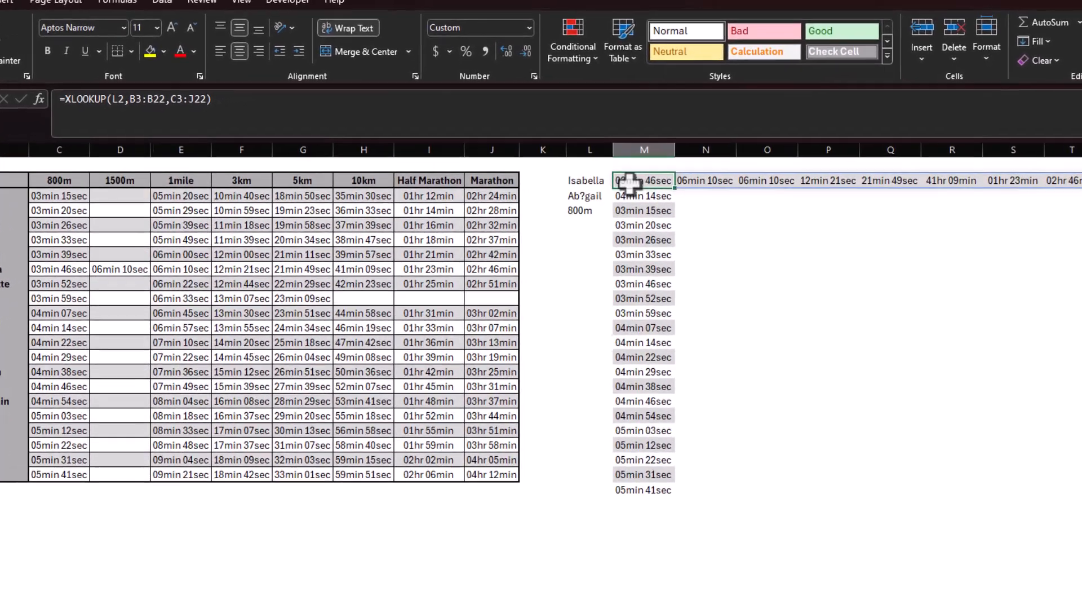
key(Delete)
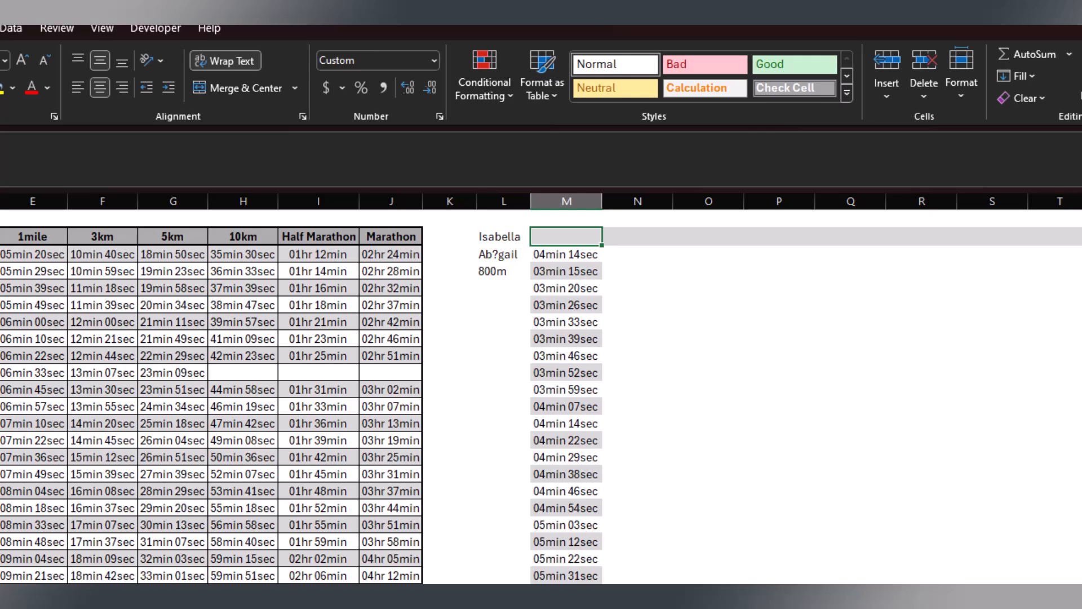
text(=)
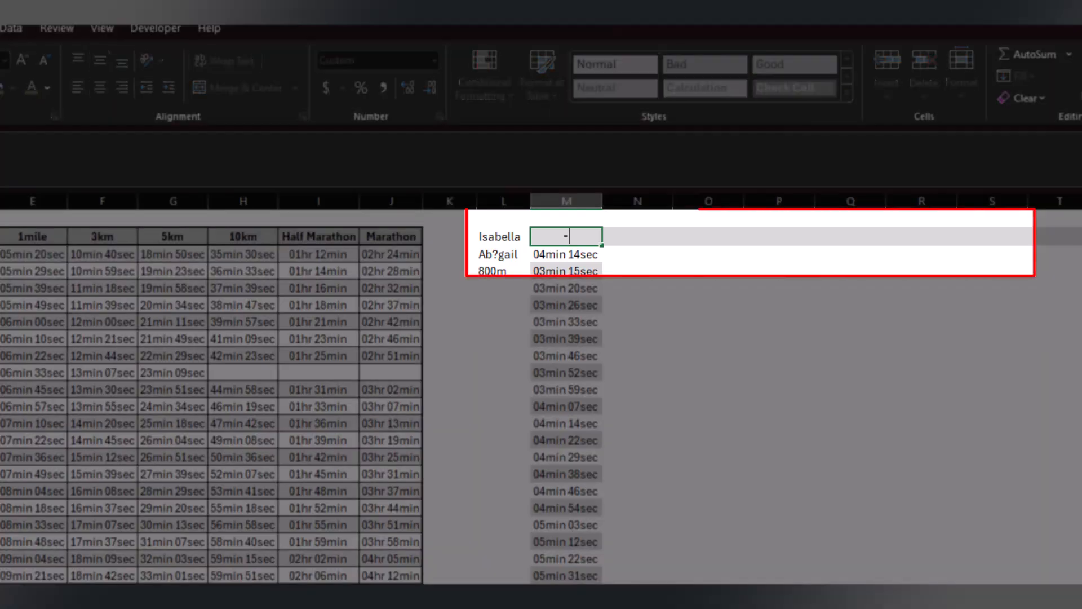
text(Xlookup()
click(502, 236)
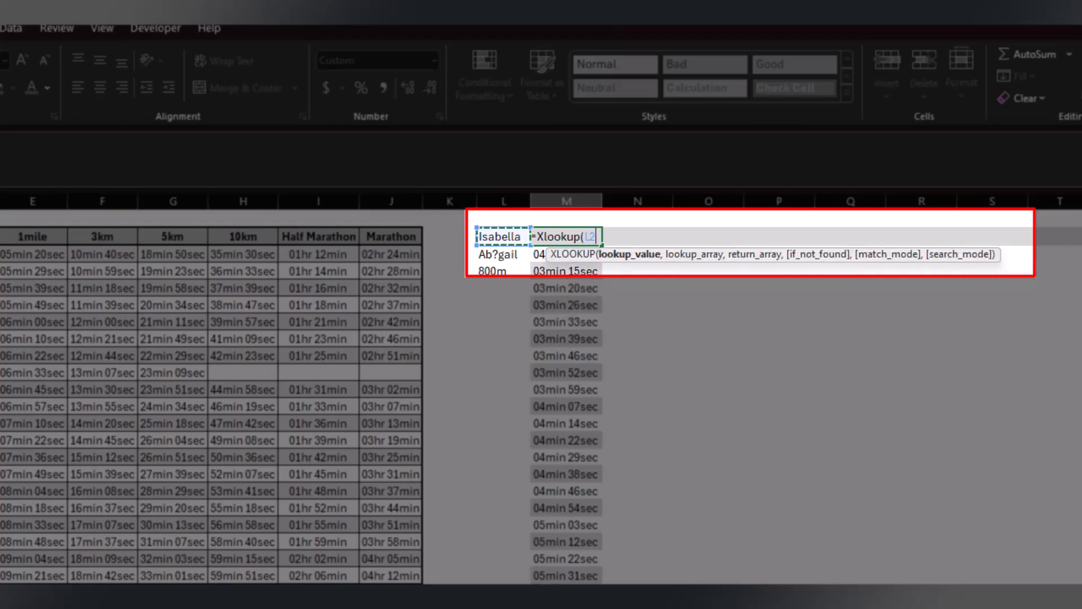
text(,)
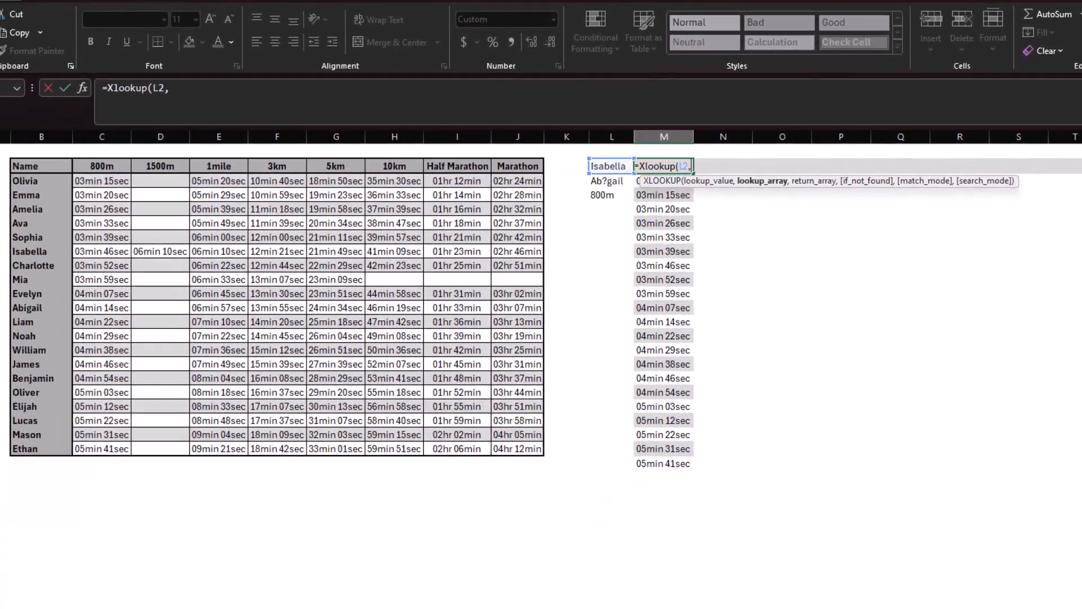
click(20, 190)
key(ctrl+shift+Down)
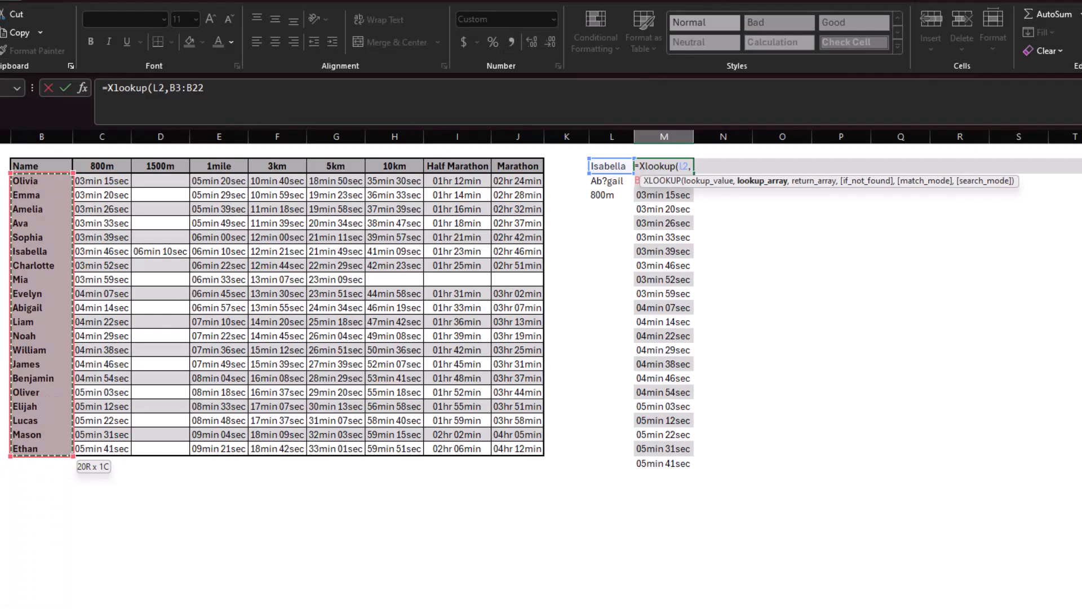
text(,)
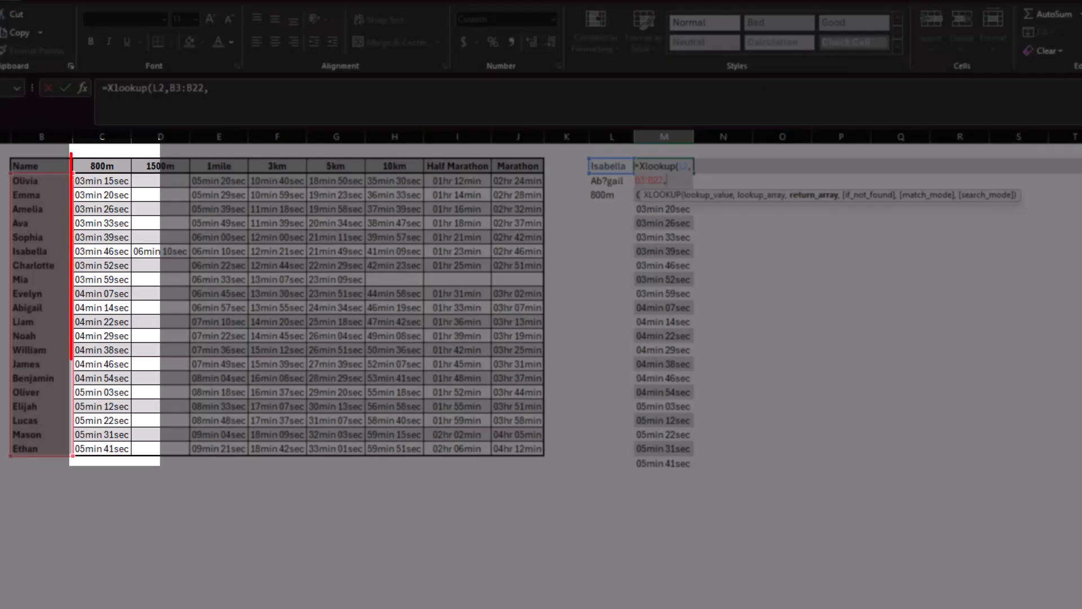
drag(112, 181, 113, 395)
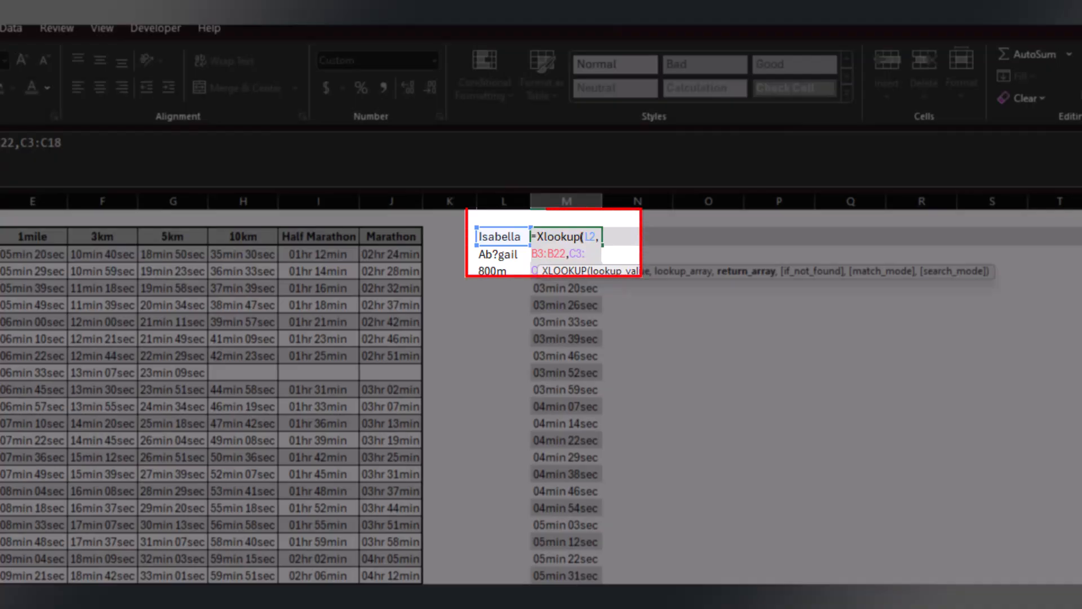
text())
key(Return)
click(566, 237)
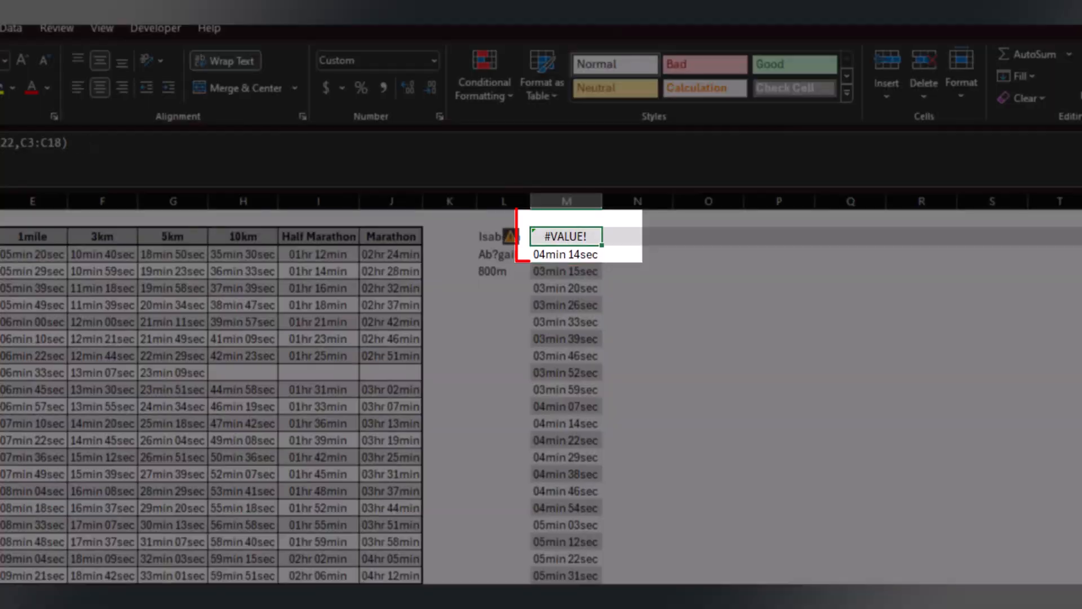